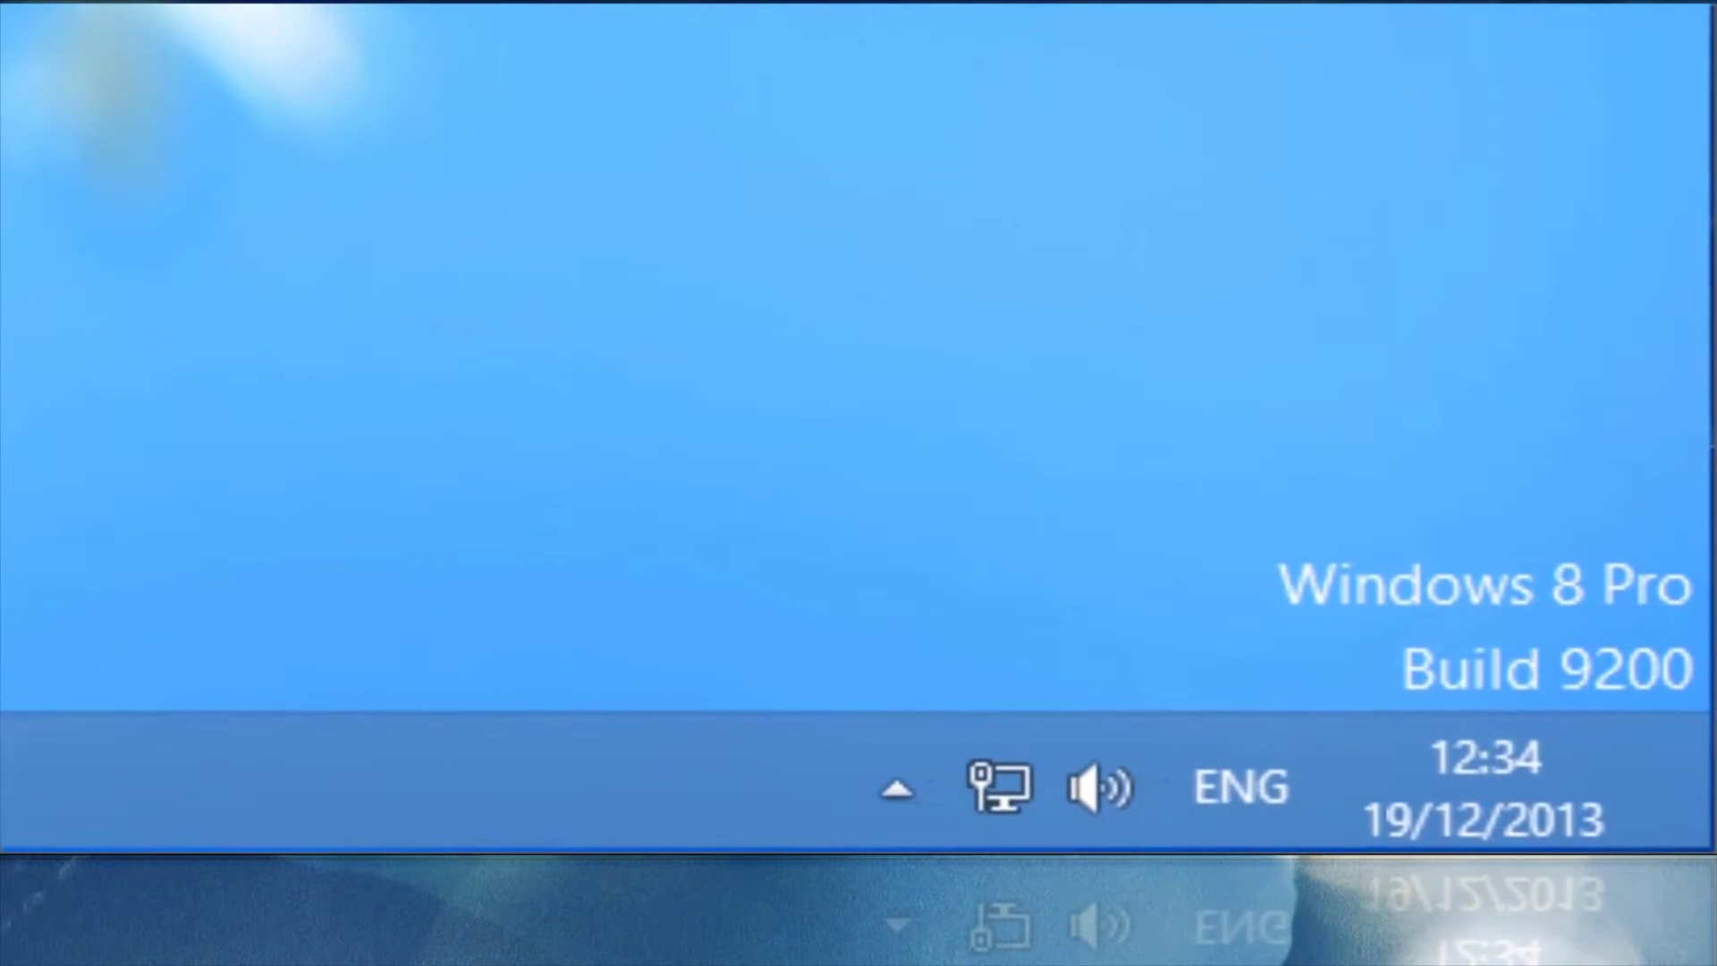
From Network and Sharing Center, open Ethernet 2's properties and select Internet Protocol Version 4 (TCP/IPv4).
{"action": "right_click", "coordinate": [979, 778]}
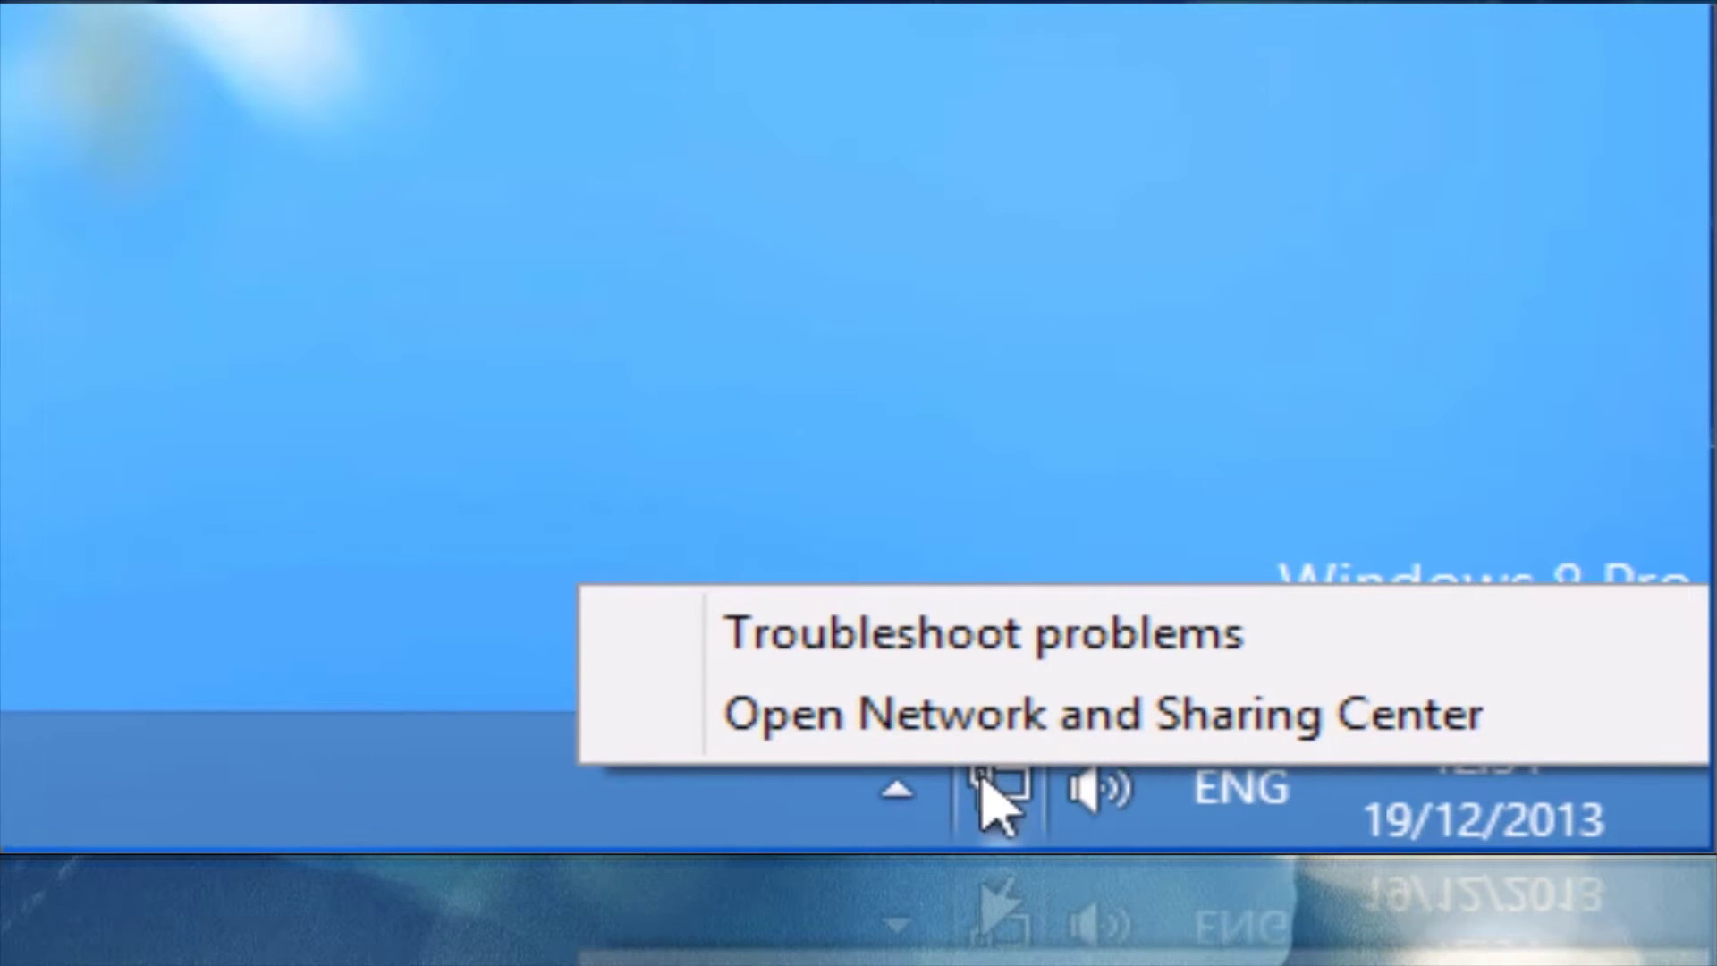
{"action": "key", "text": "Up"}
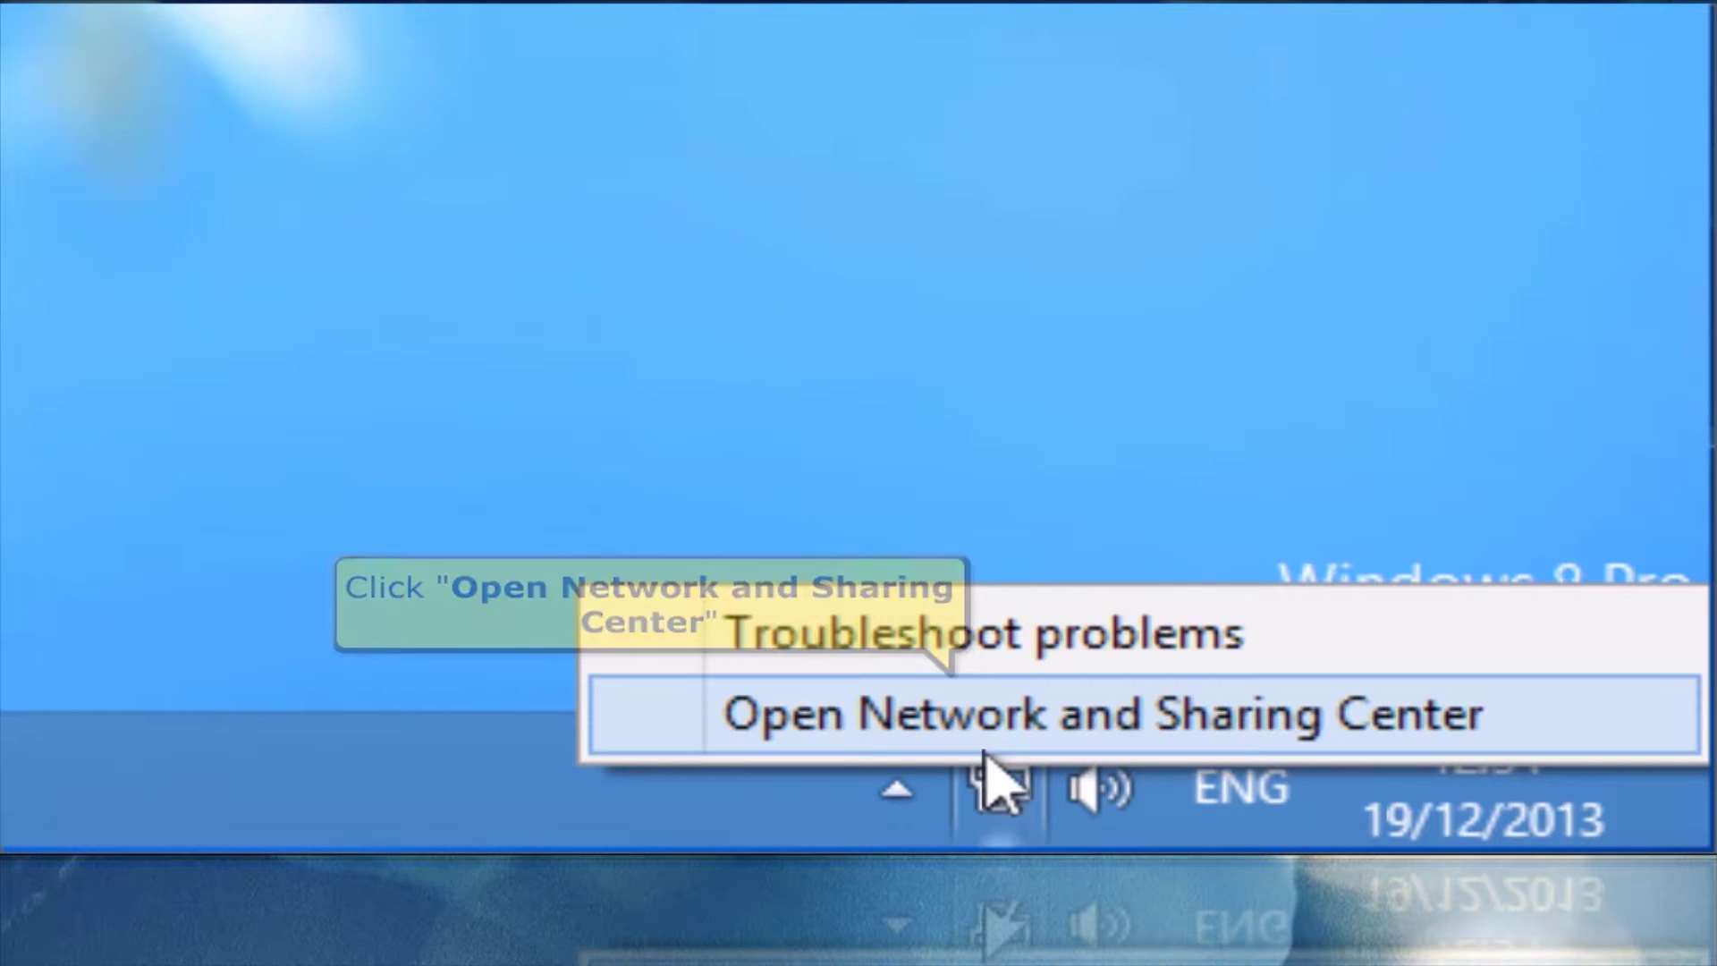
{"action": "key", "text": "Return"}
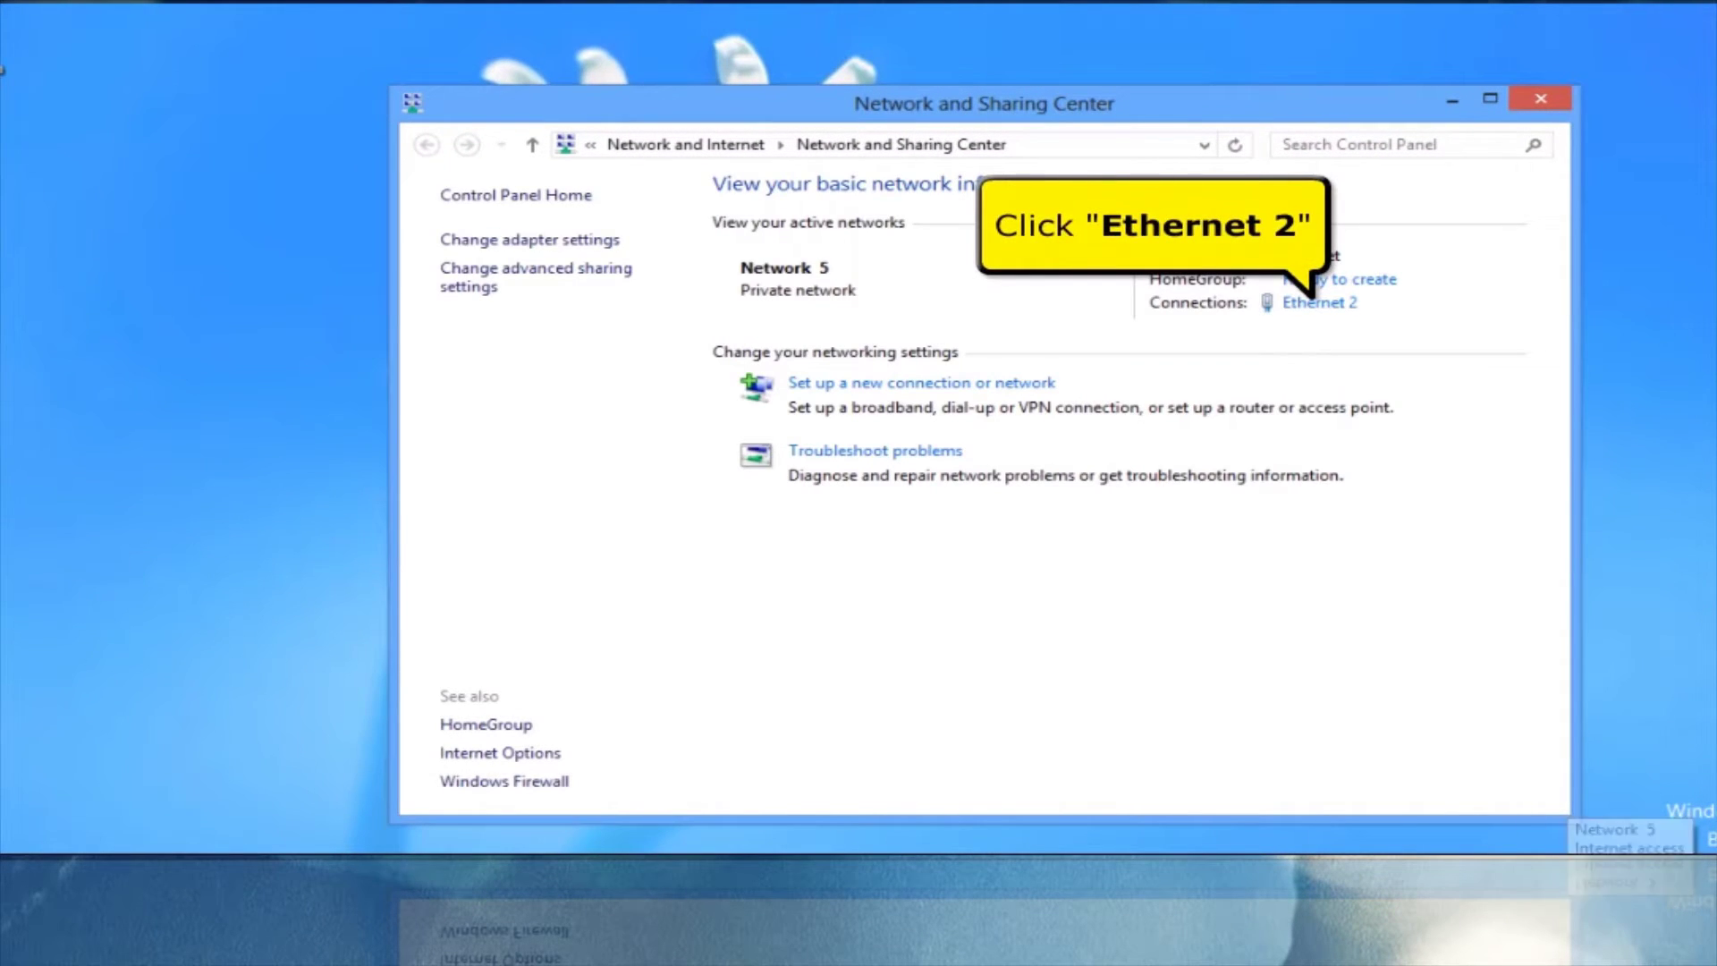
{"action": "left_click", "coordinate": [1322, 304]}
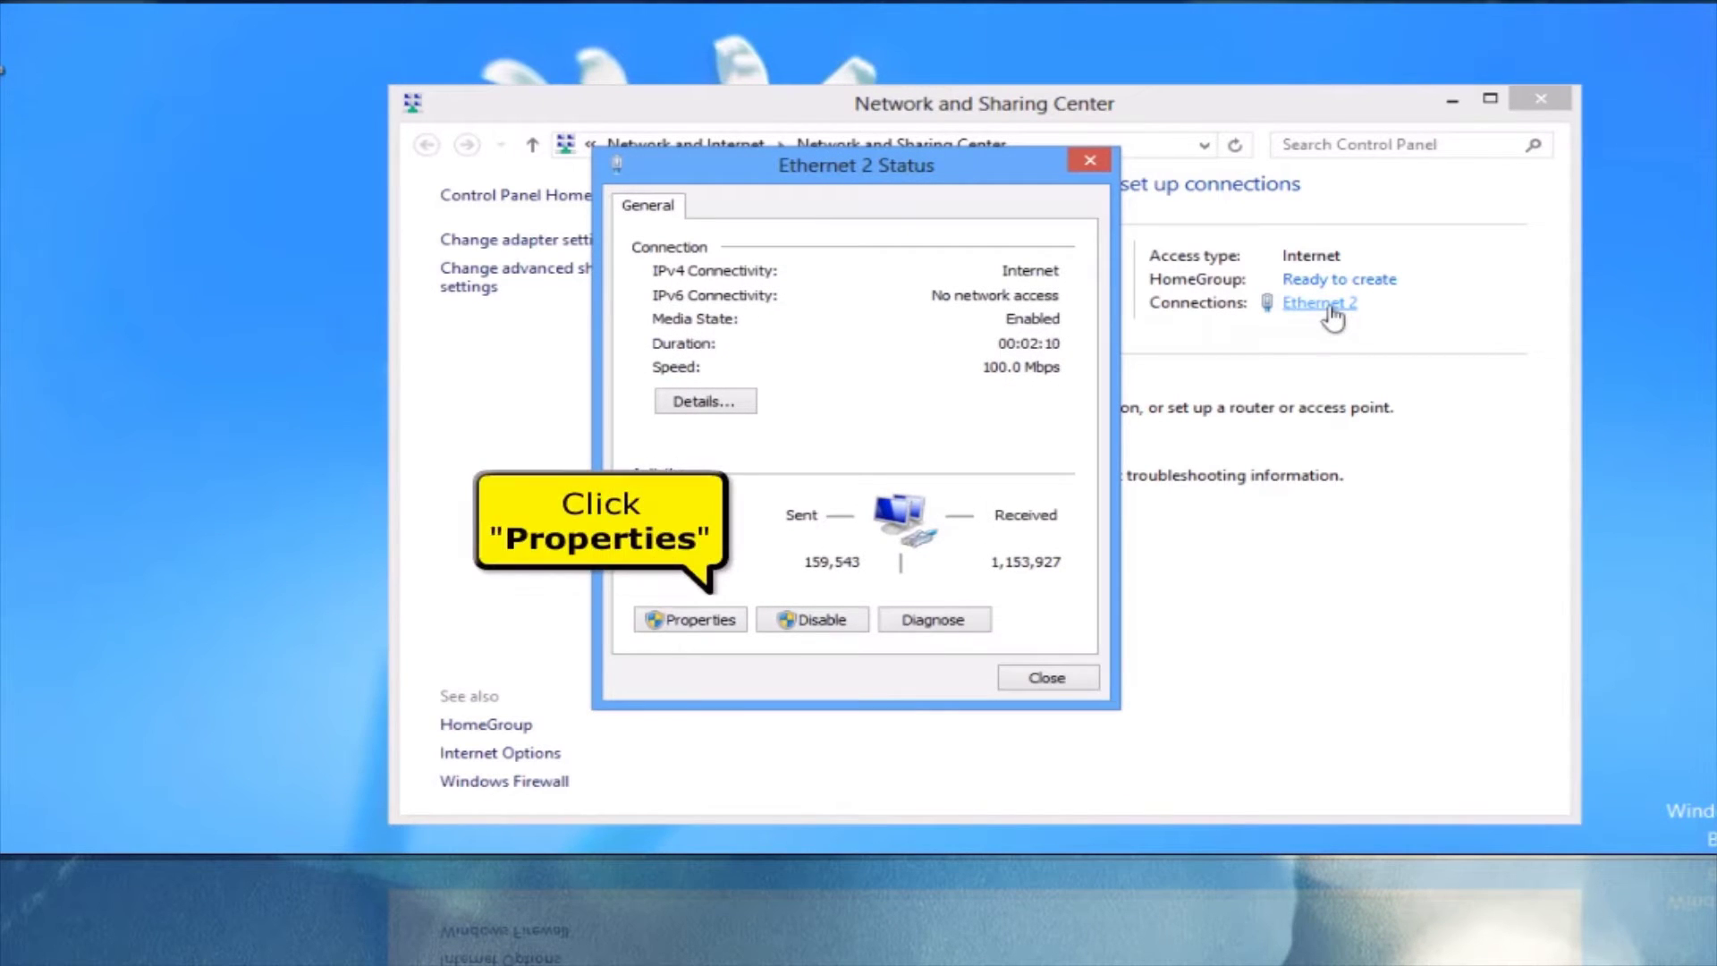
{"action": "left_click", "coordinate": [698, 619]}
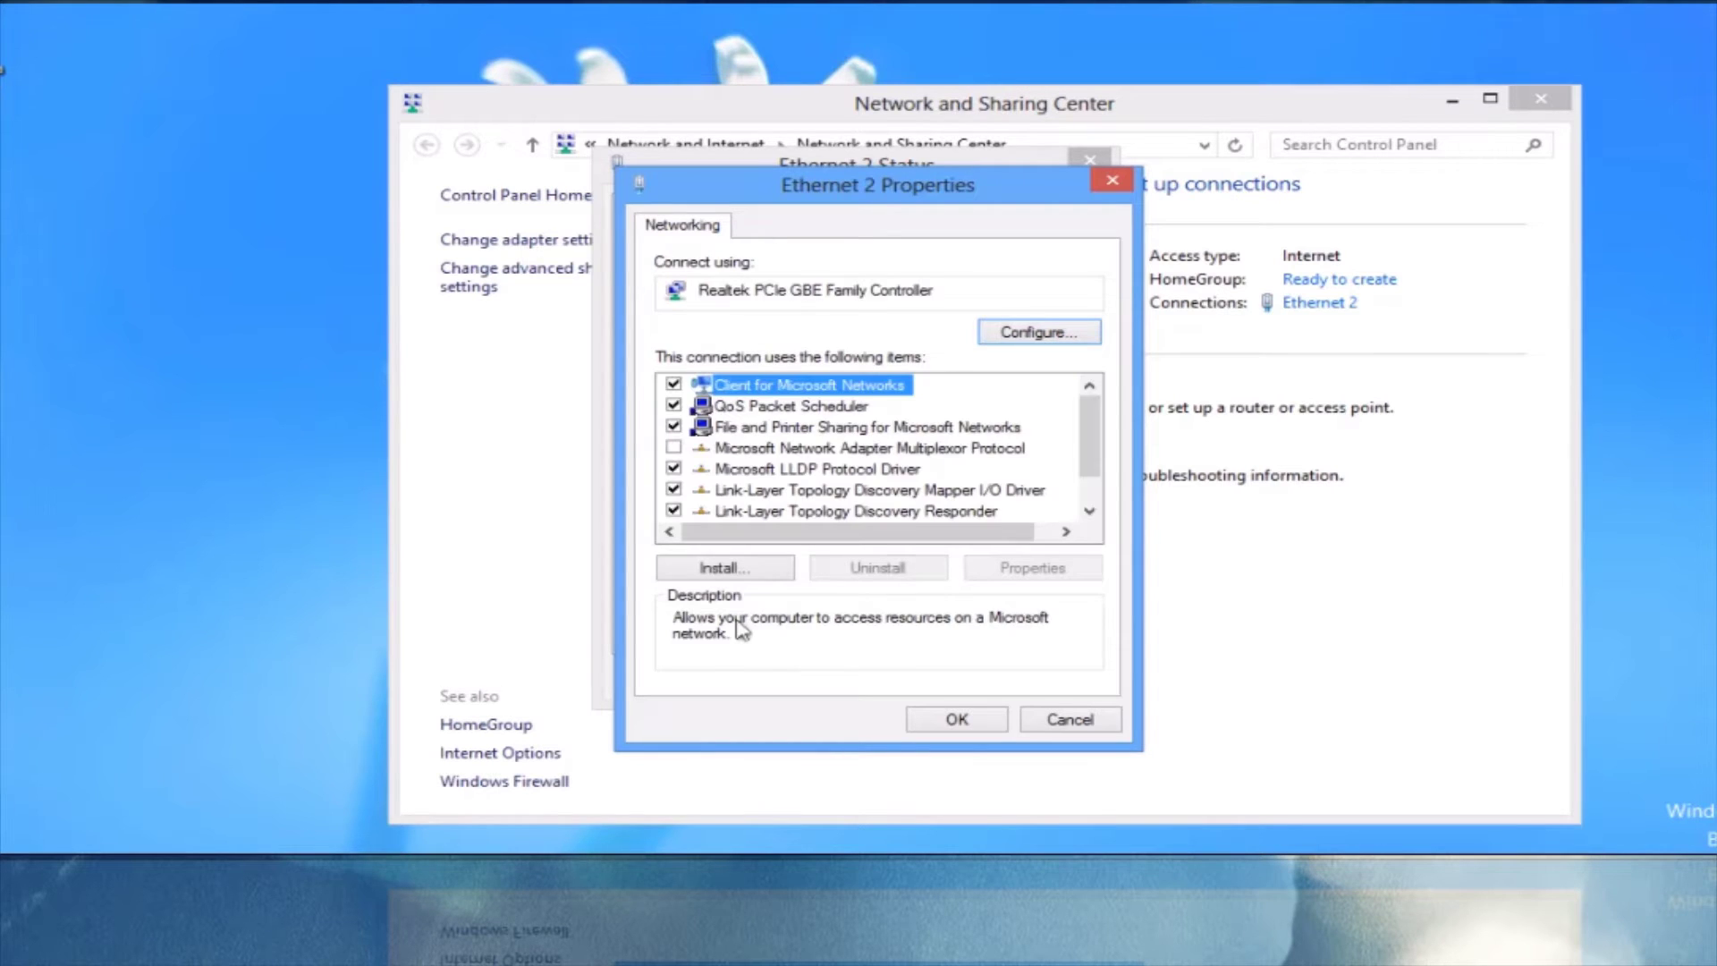
{"action": "left_click_drag", "start_coordinate": [1097, 431], "coordinate": [1097, 453]}
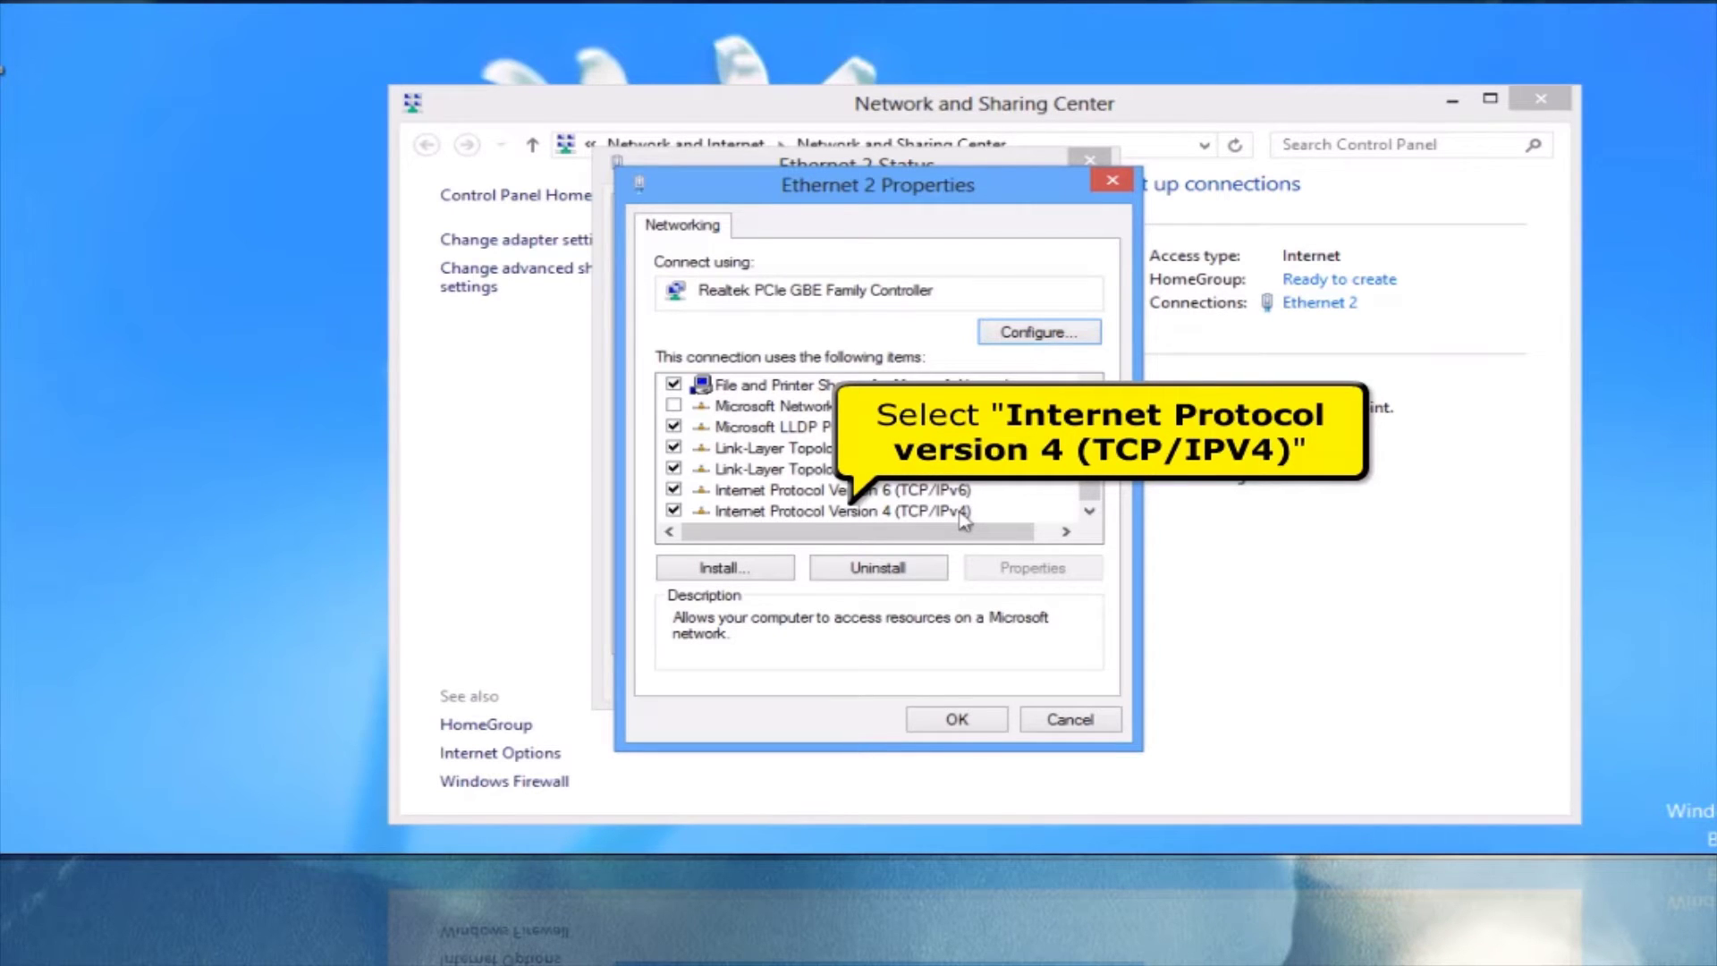
{"action": "left_click", "coordinate": [963, 512]}
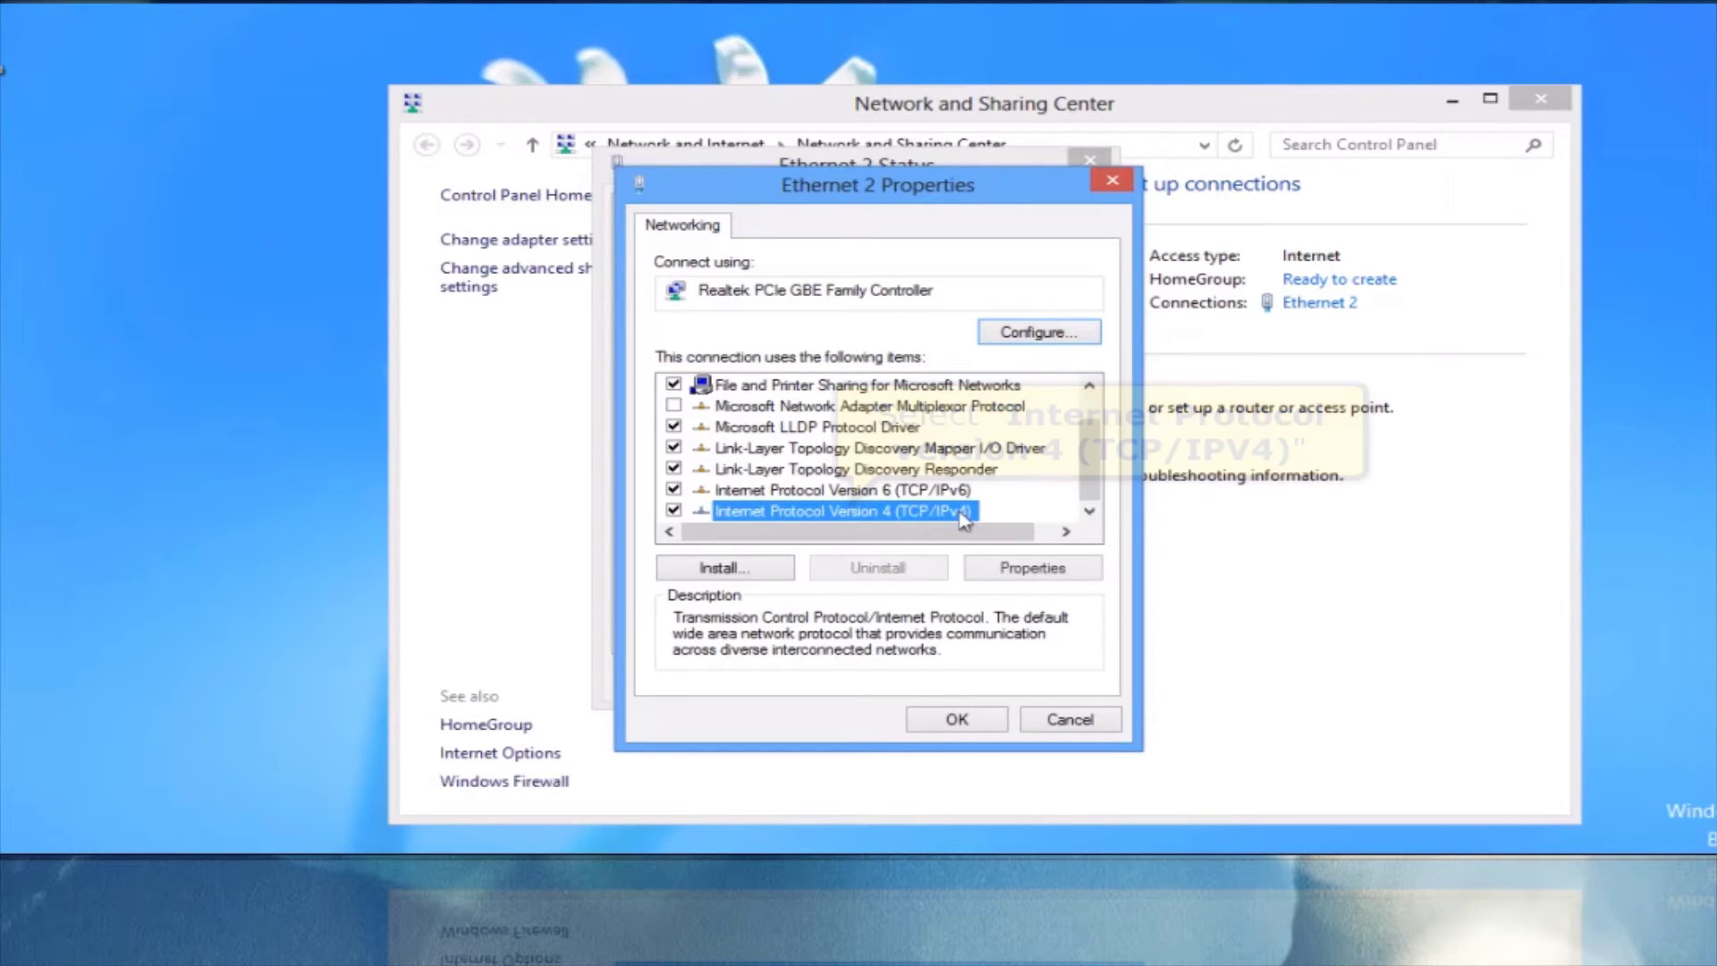
Confirm IPv4 obtains IP and DNS addresses automatically, then close Ethernet 2 Properties.
{"action": "left_click", "coordinate": [1030, 569]}
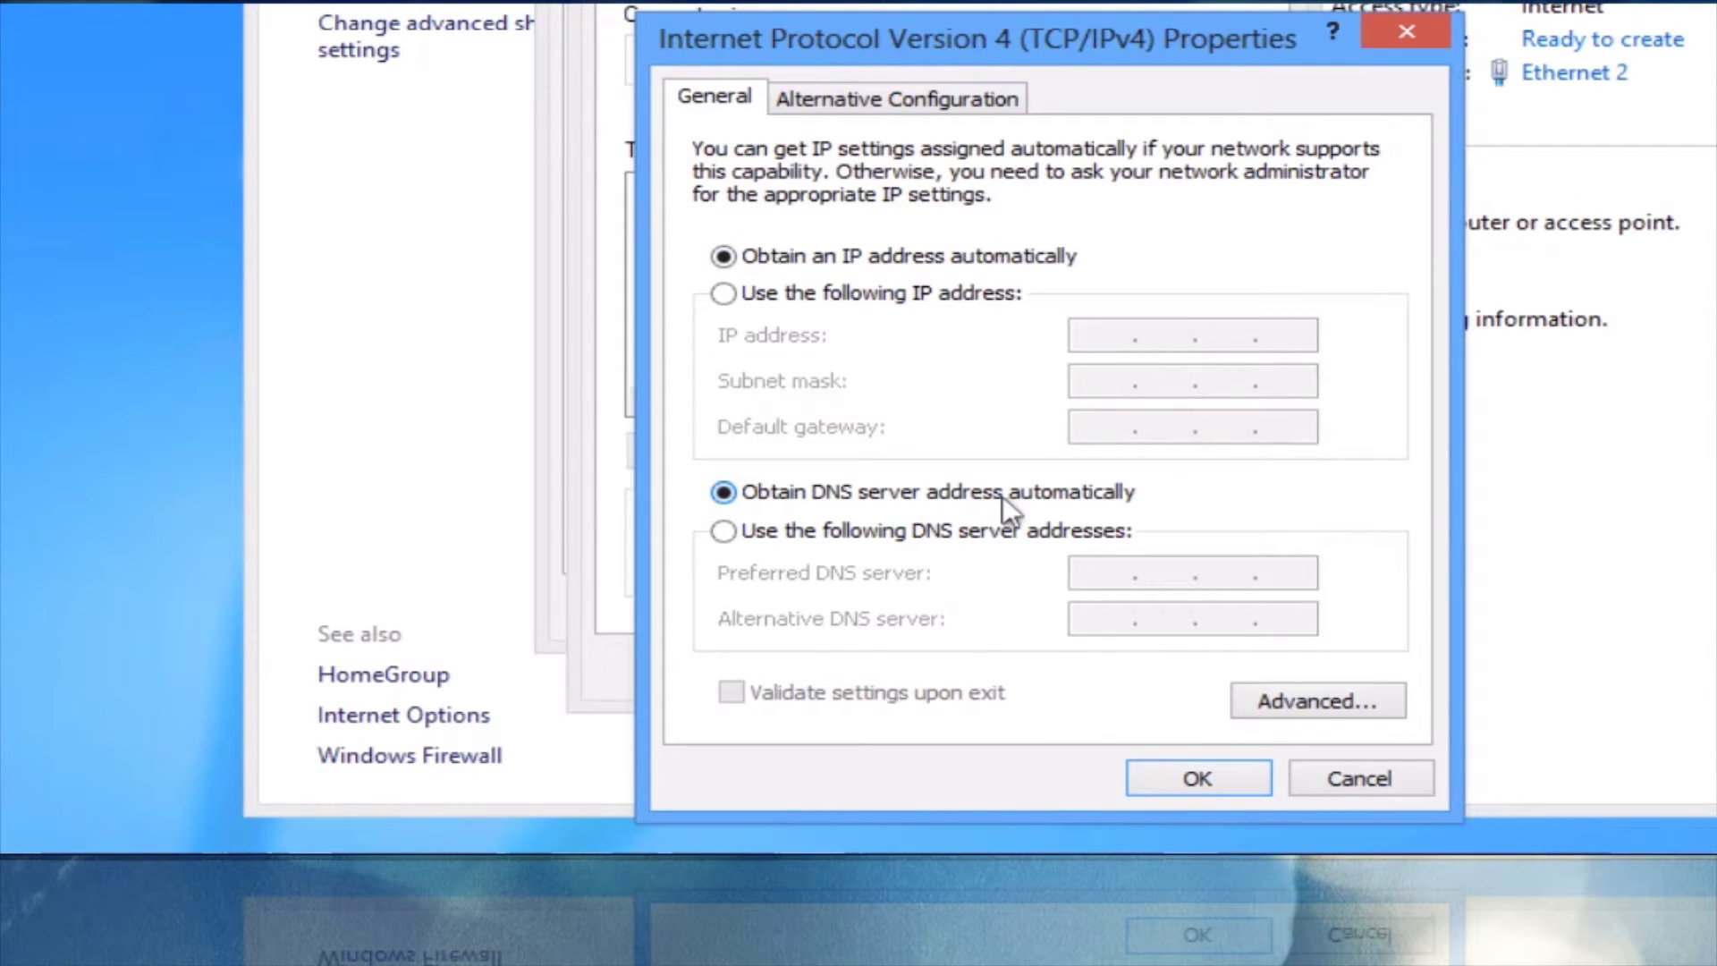
{"action": "left_click", "coordinate": [1165, 780]}
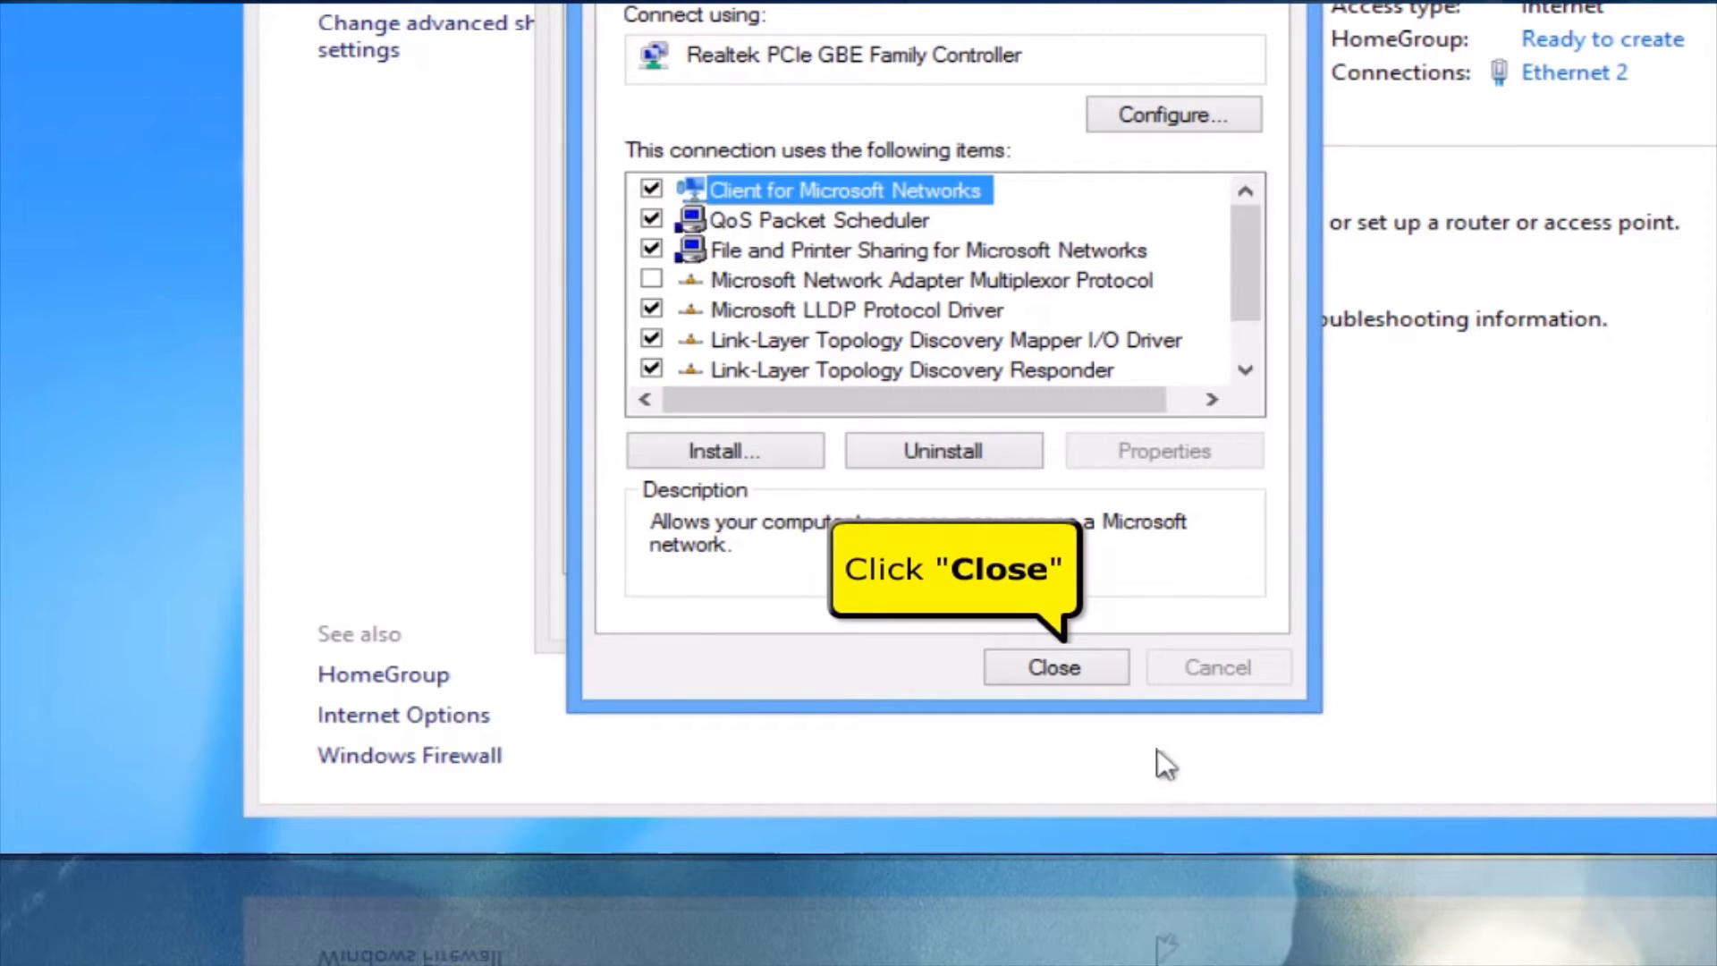
{"action": "left_click", "coordinate": [1056, 667]}
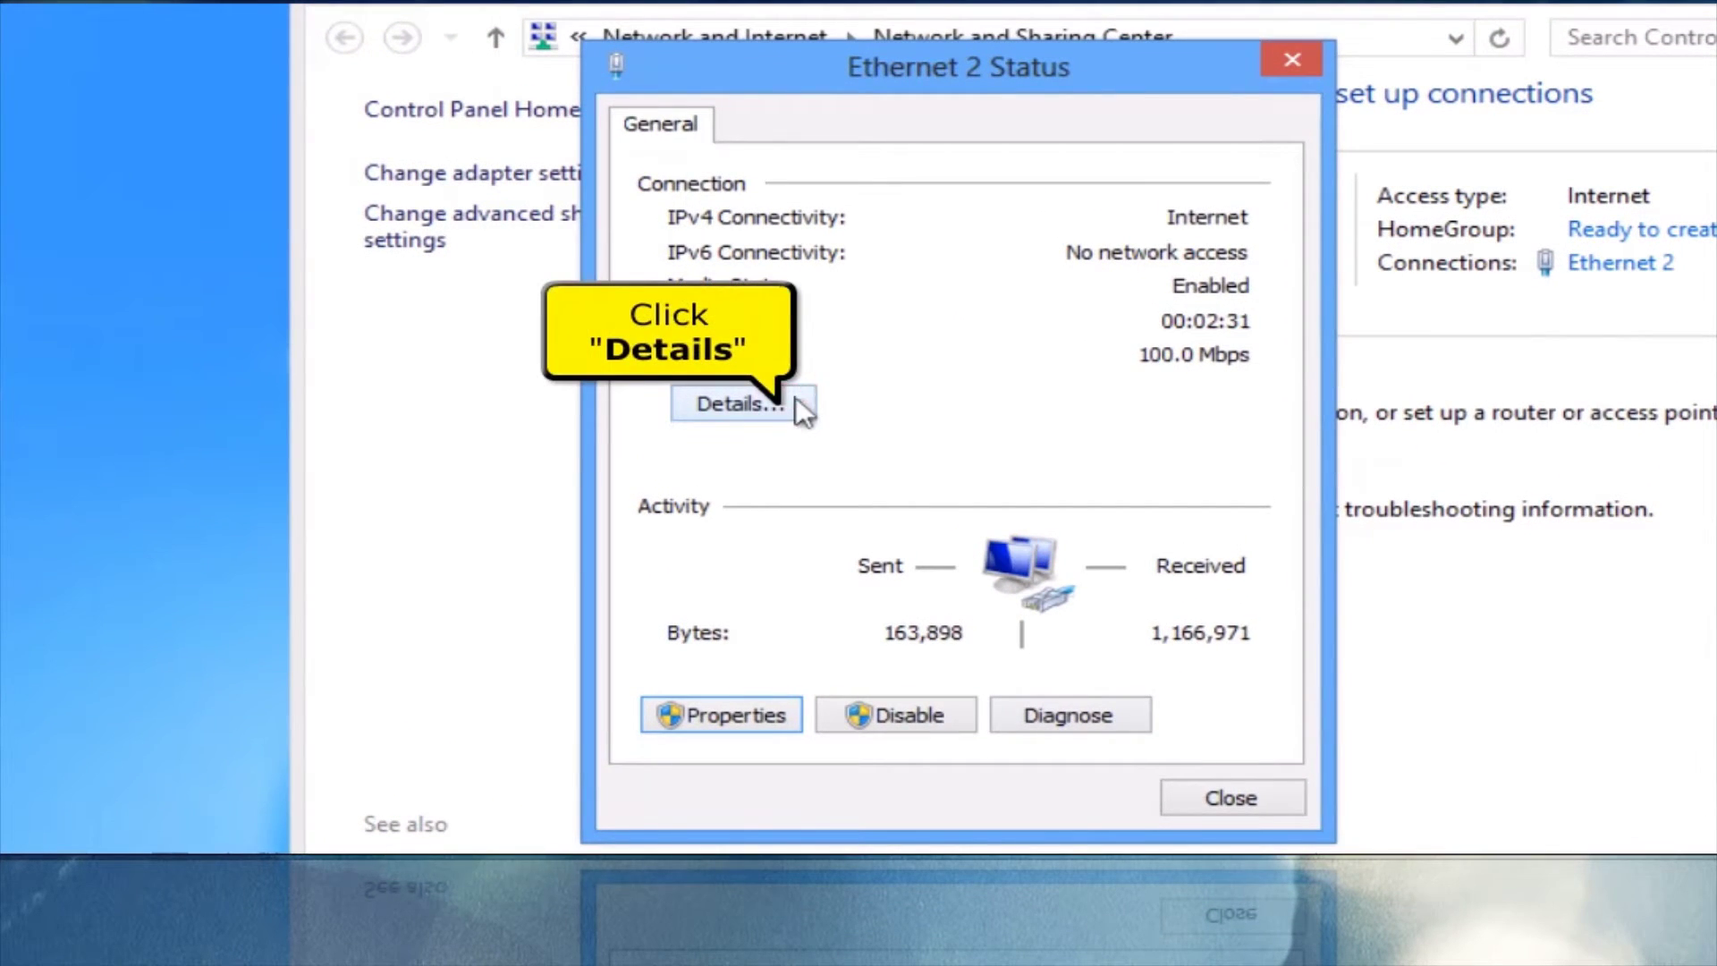
Review the Ethernet 2 details showing default gateway 192.168.1.1, then close the status window.
{"action": "left_click", "coordinate": [795, 399]}
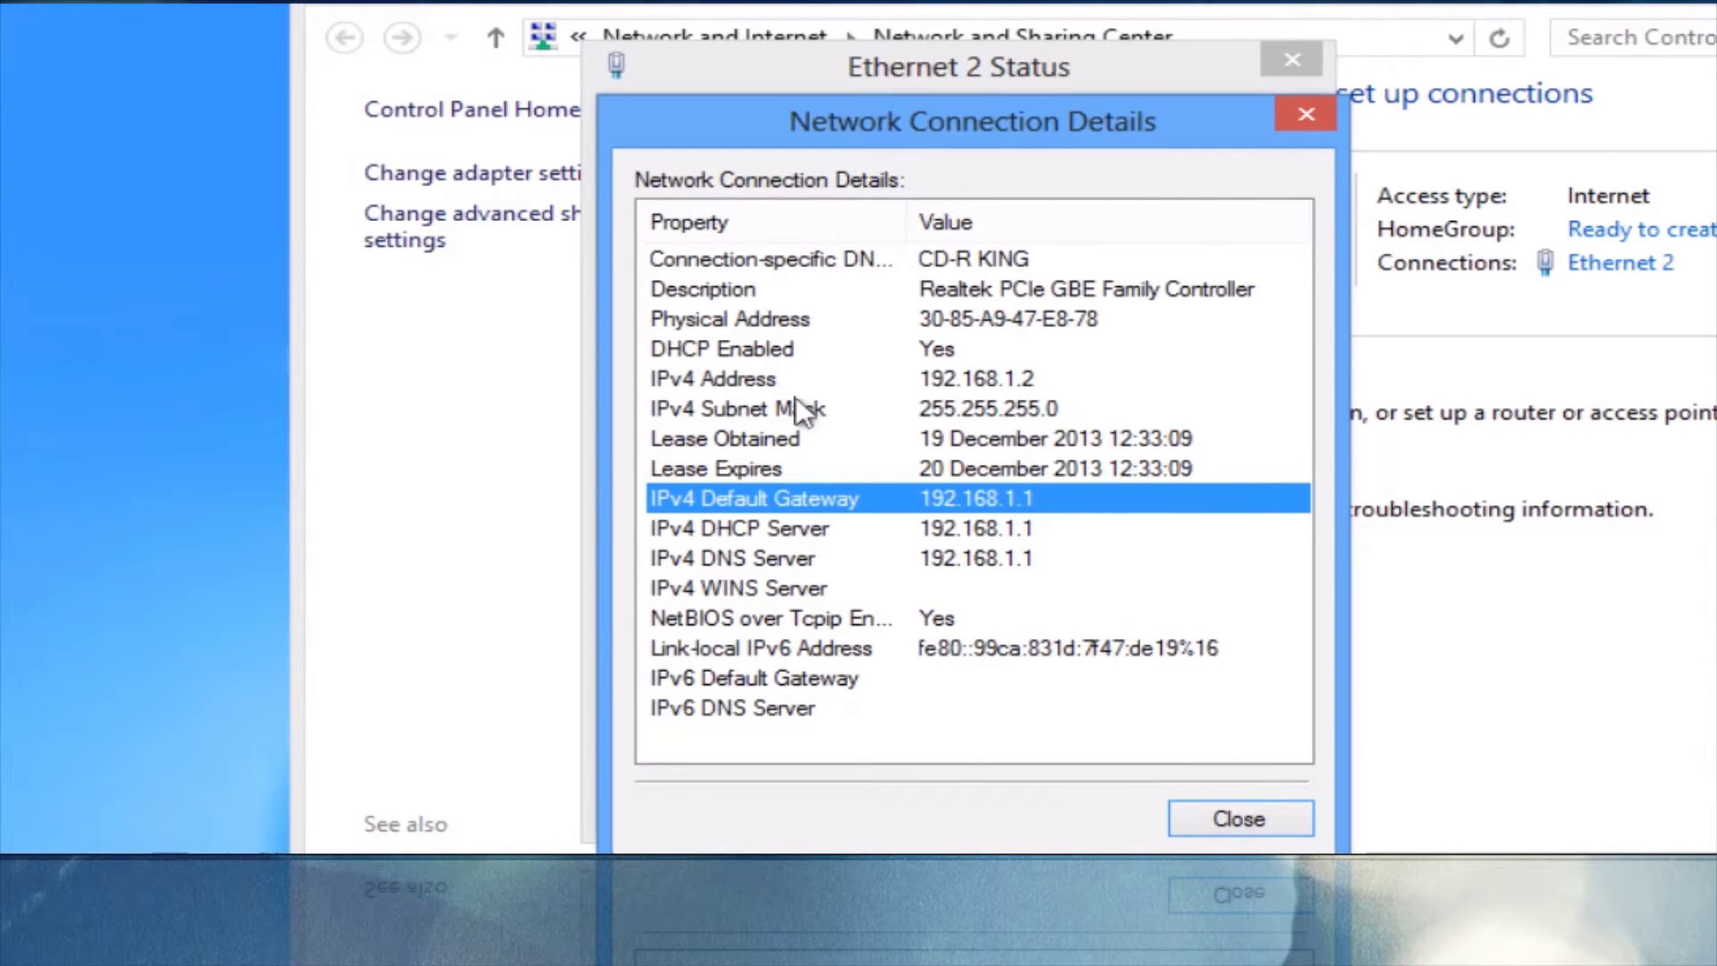
{"action": "left_click", "coordinate": [1238, 817]}
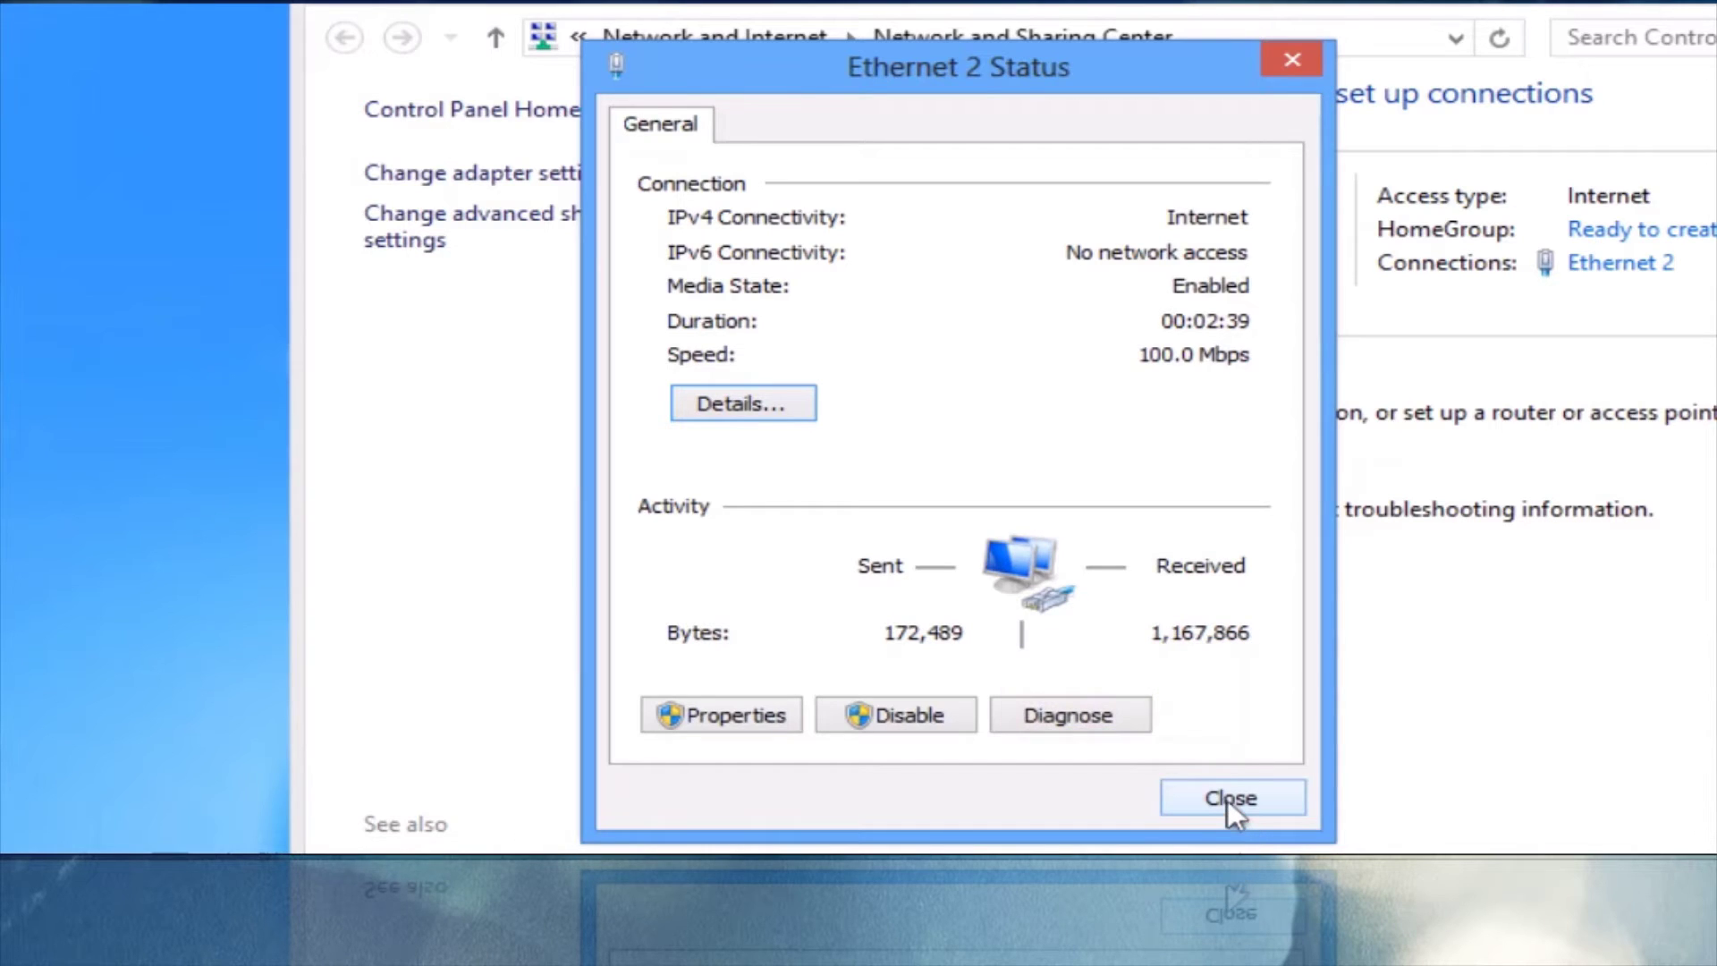
{"action": "left_click", "coordinate": [1229, 799]}
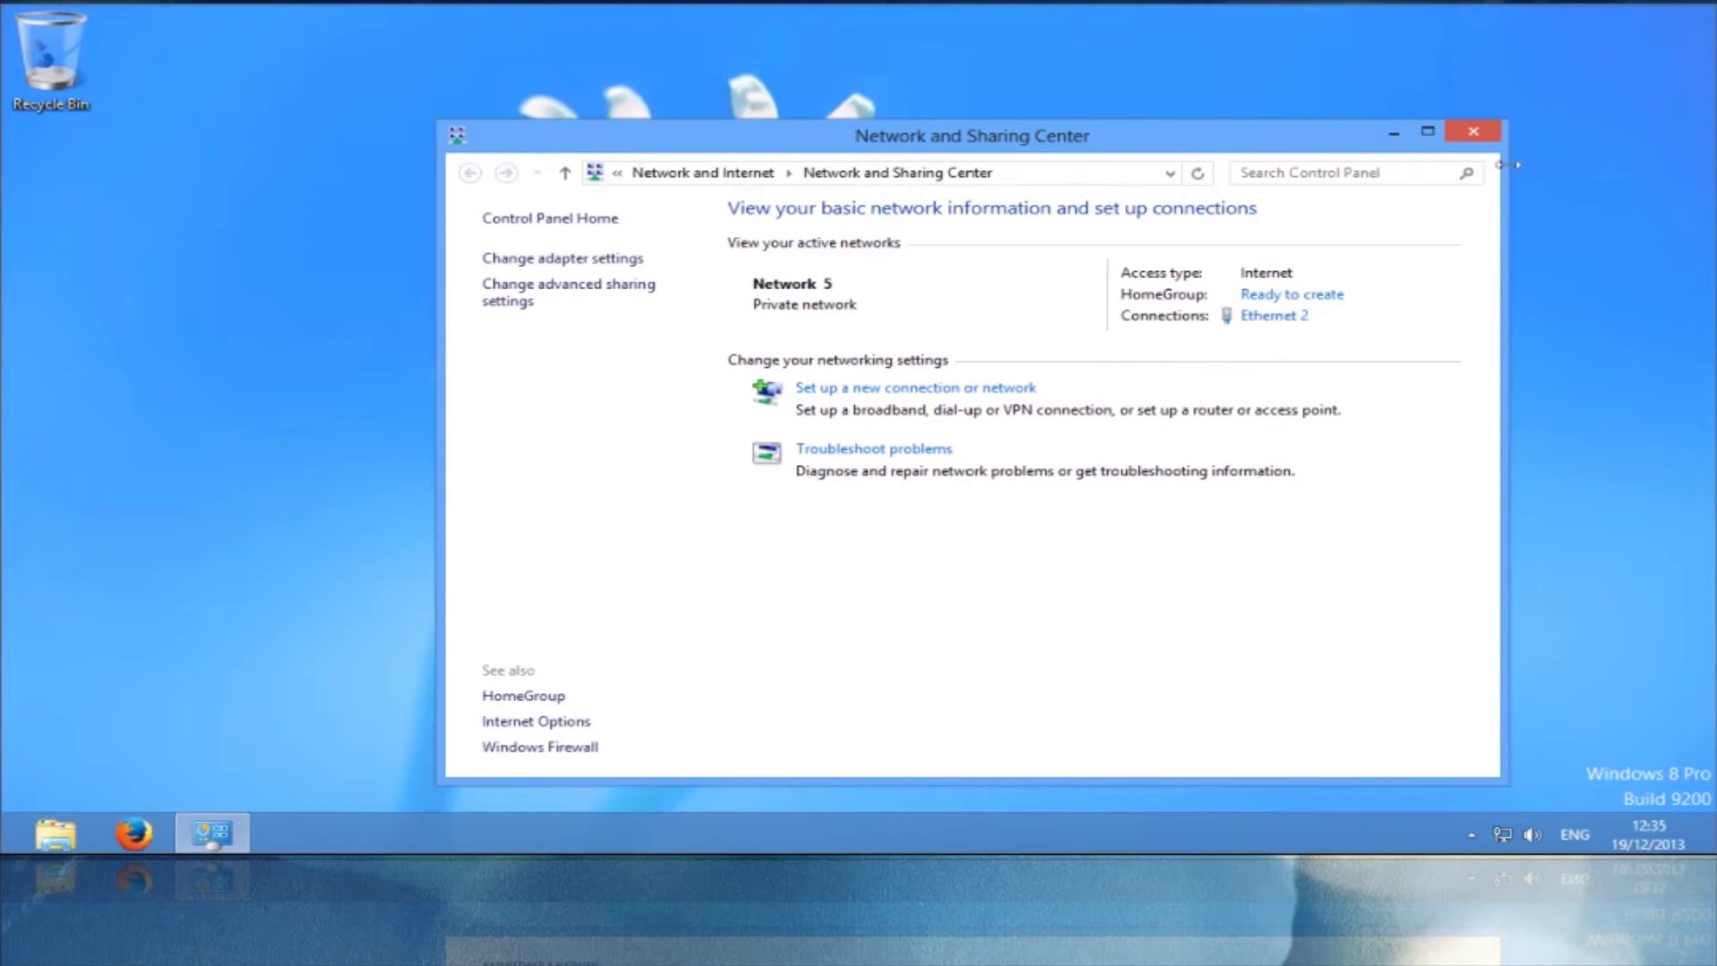
Close Network and Sharing Center and load 192.168.1.1 in Firefox.
{"action": "left_click", "coordinate": [1496, 137]}
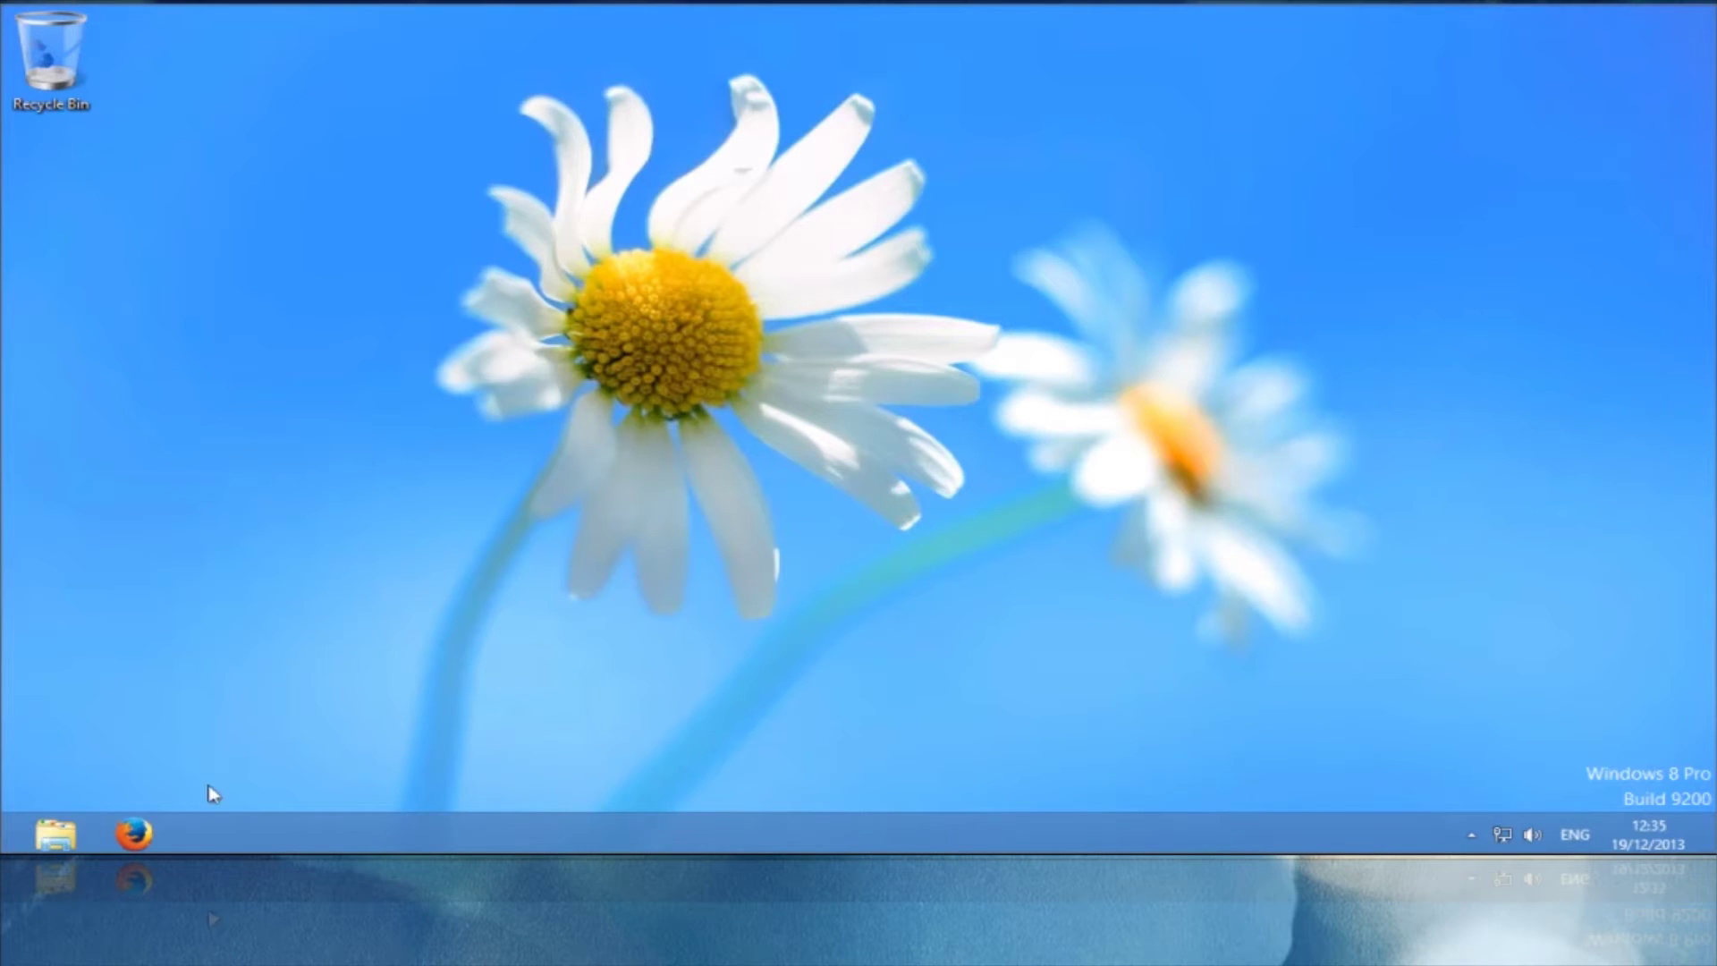
{"action": "left_click", "coordinate": [134, 833]}
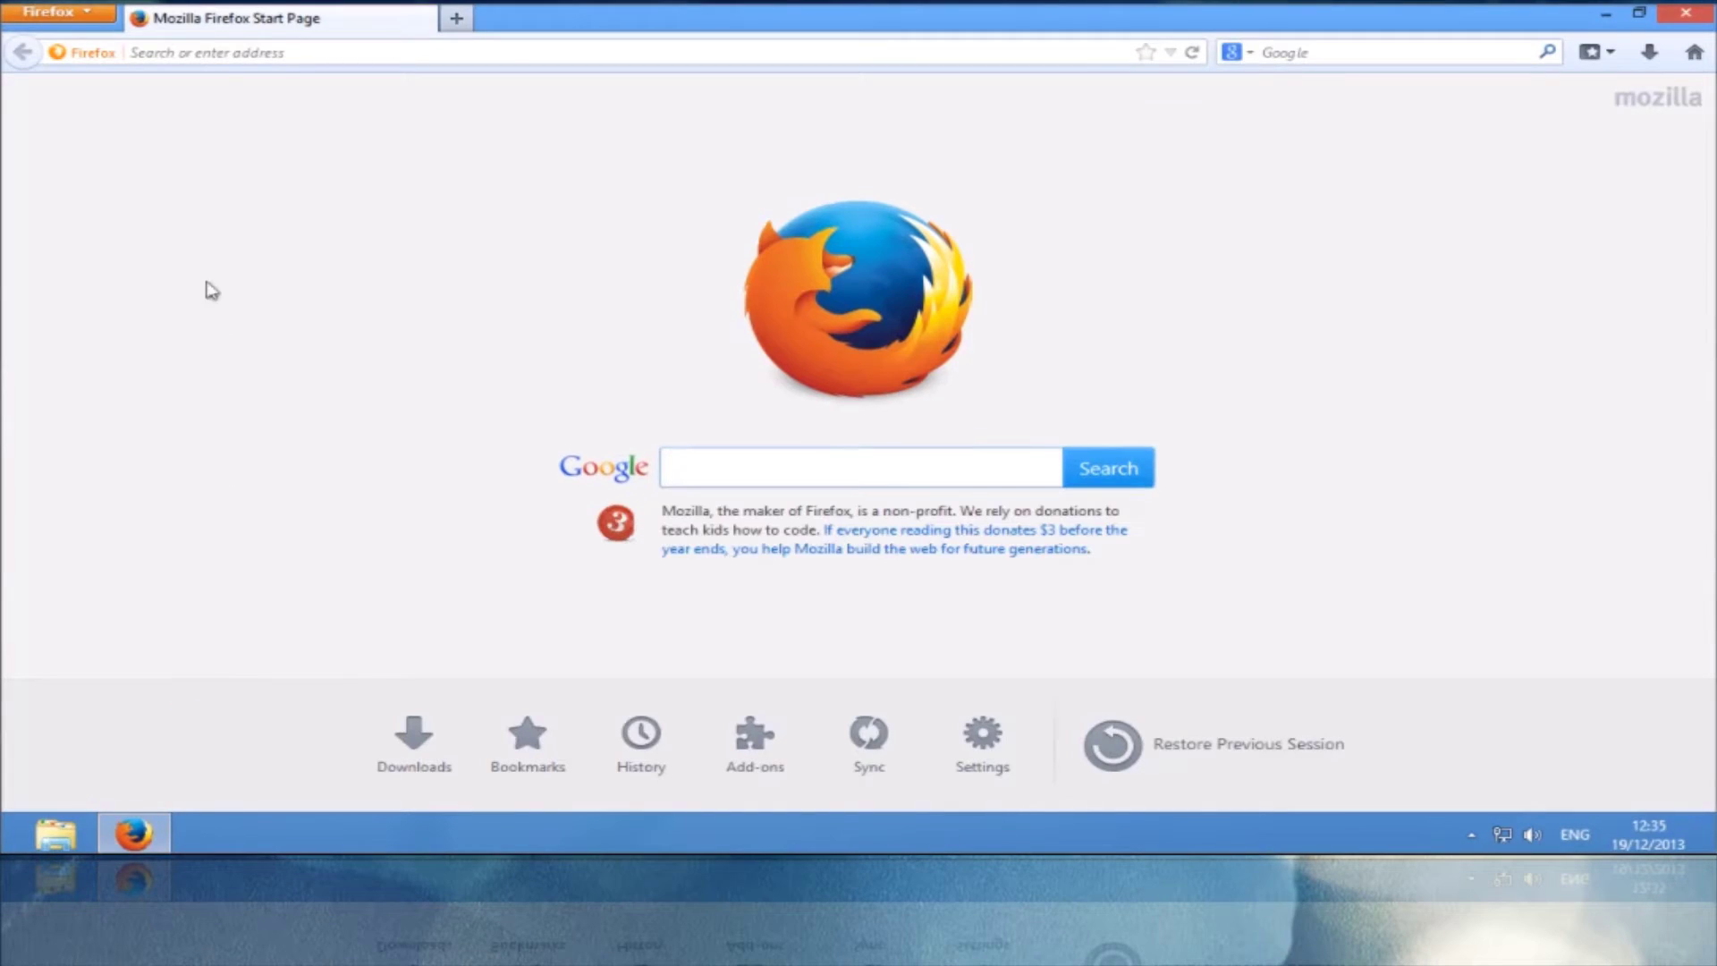
{"action": "left_click", "coordinate": [204, 51]}
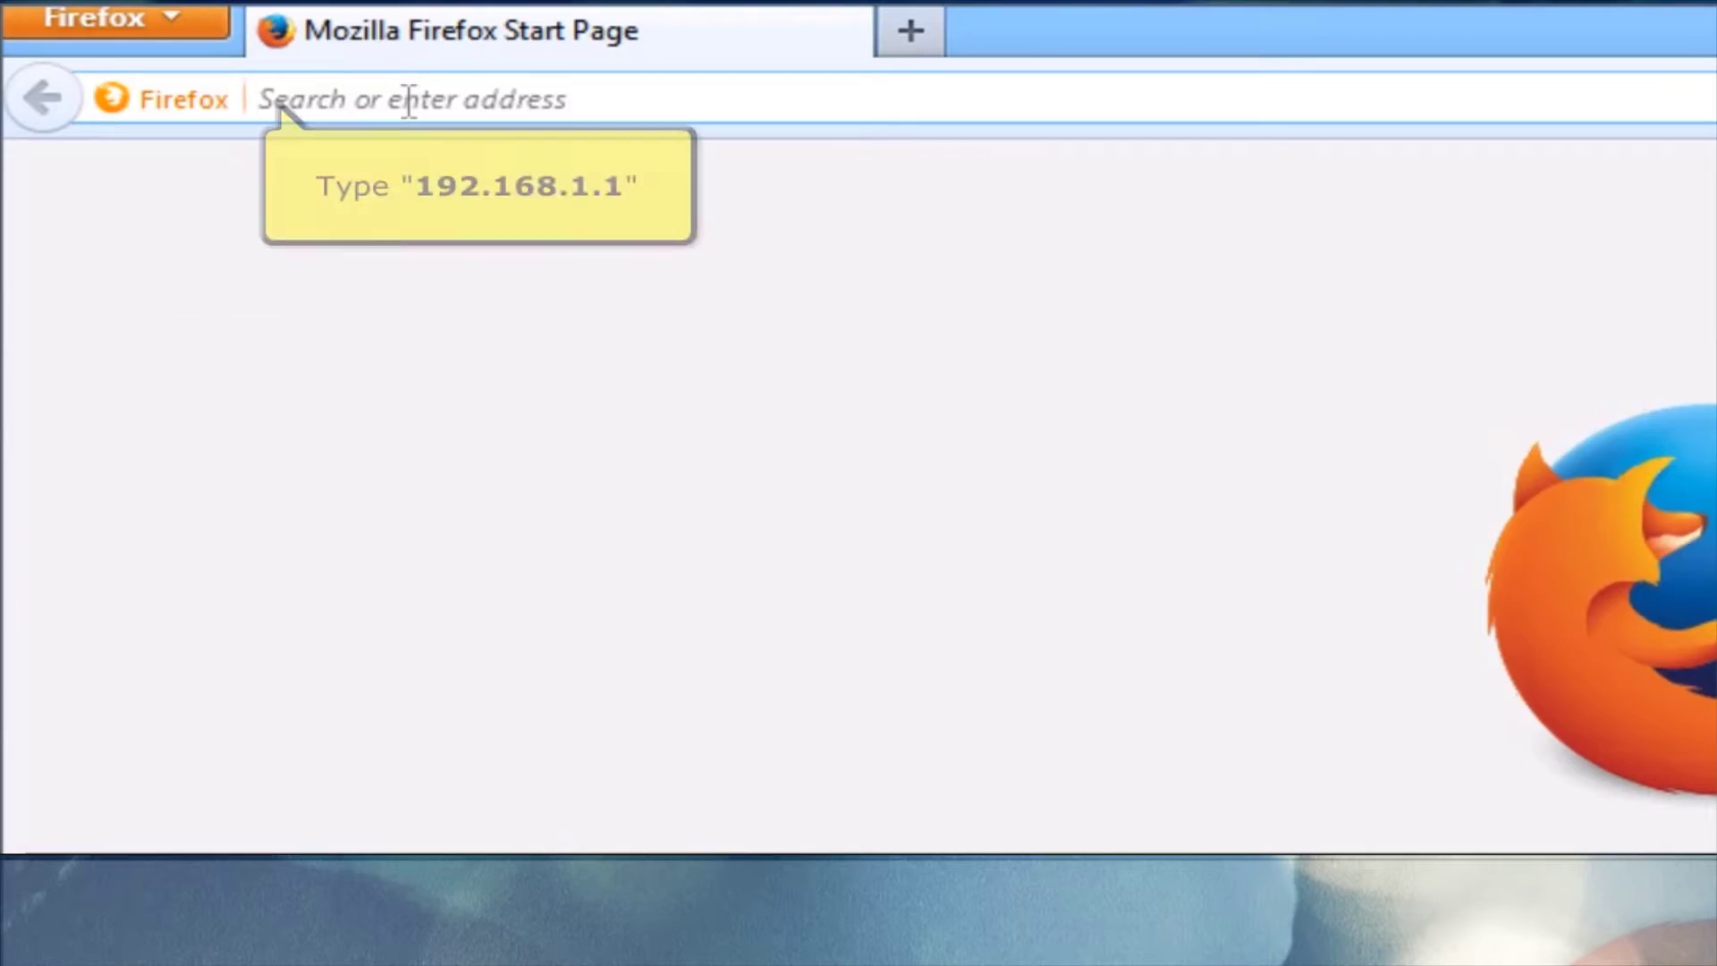
{"action": "type", "text": "192.168."}
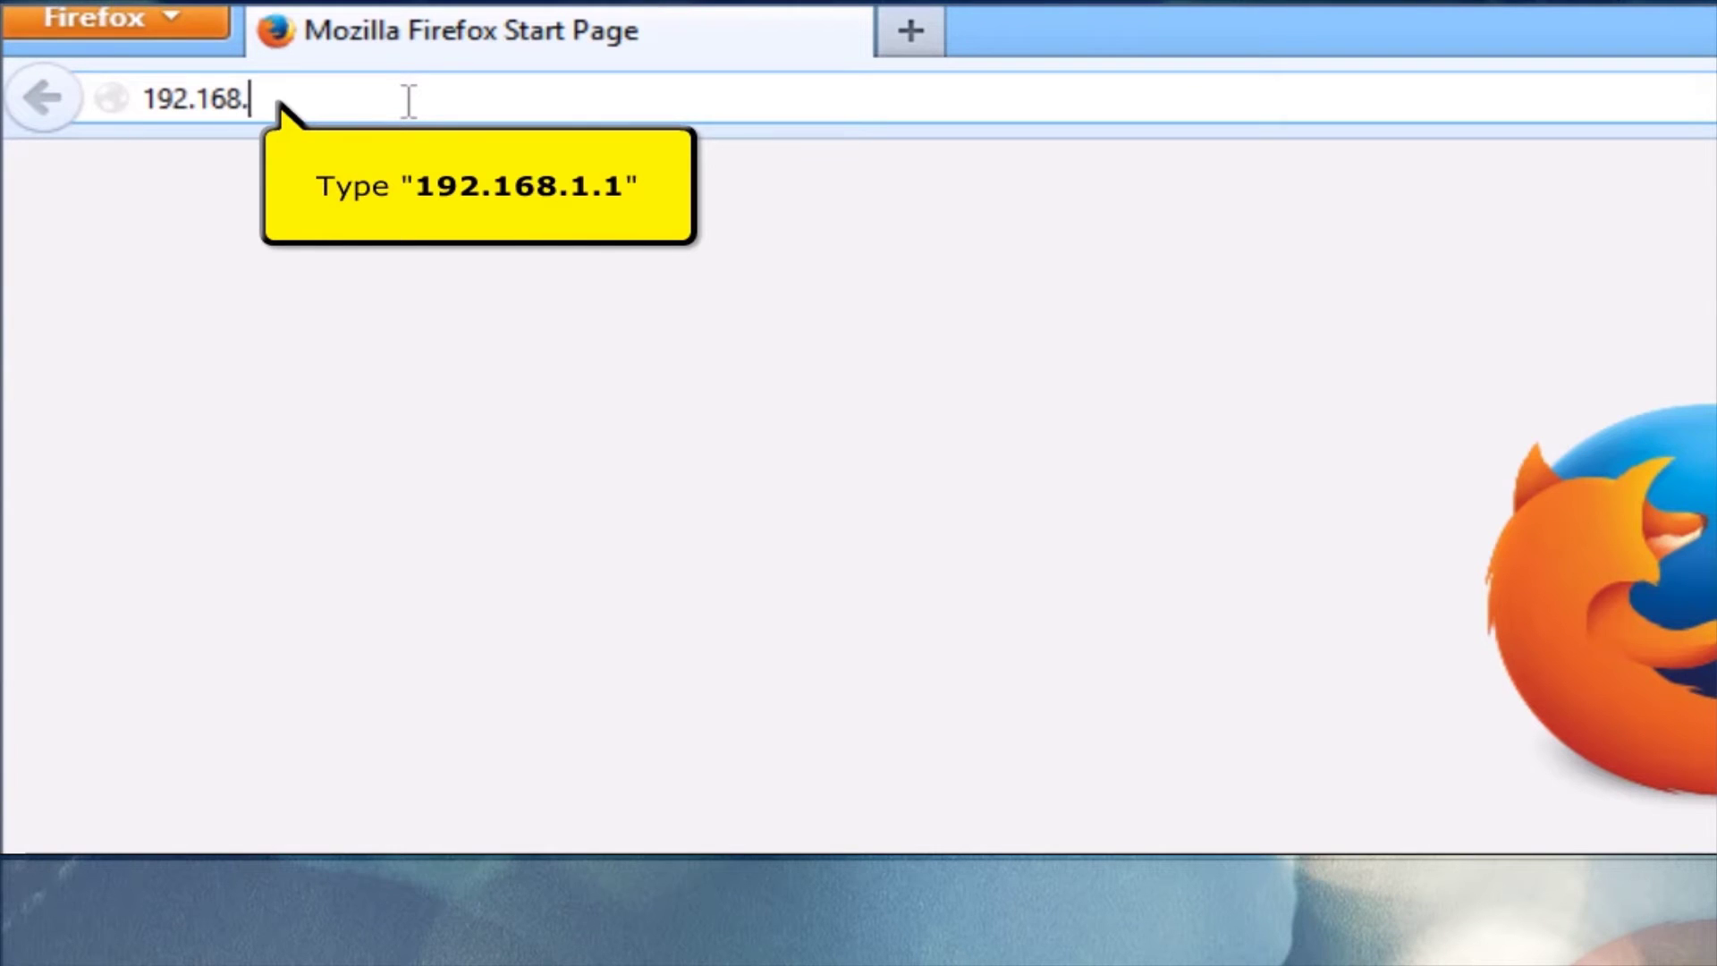
{"action": "type", "text": "1.1"}
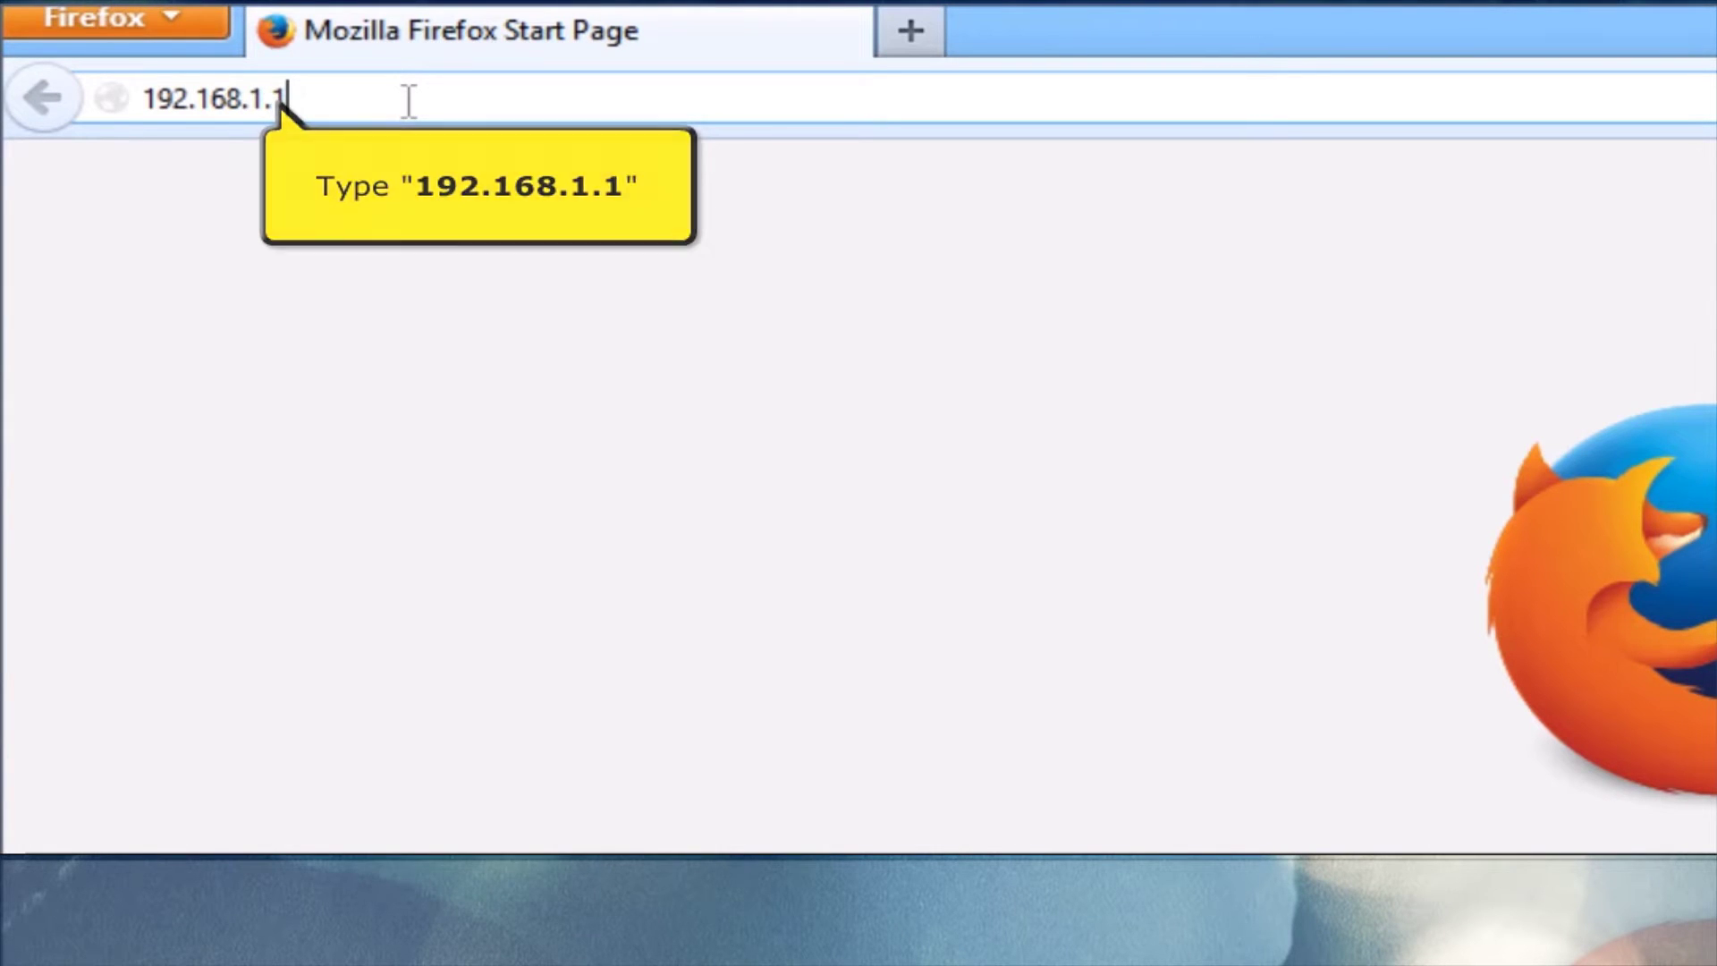
{"action": "key", "text": "Return"}
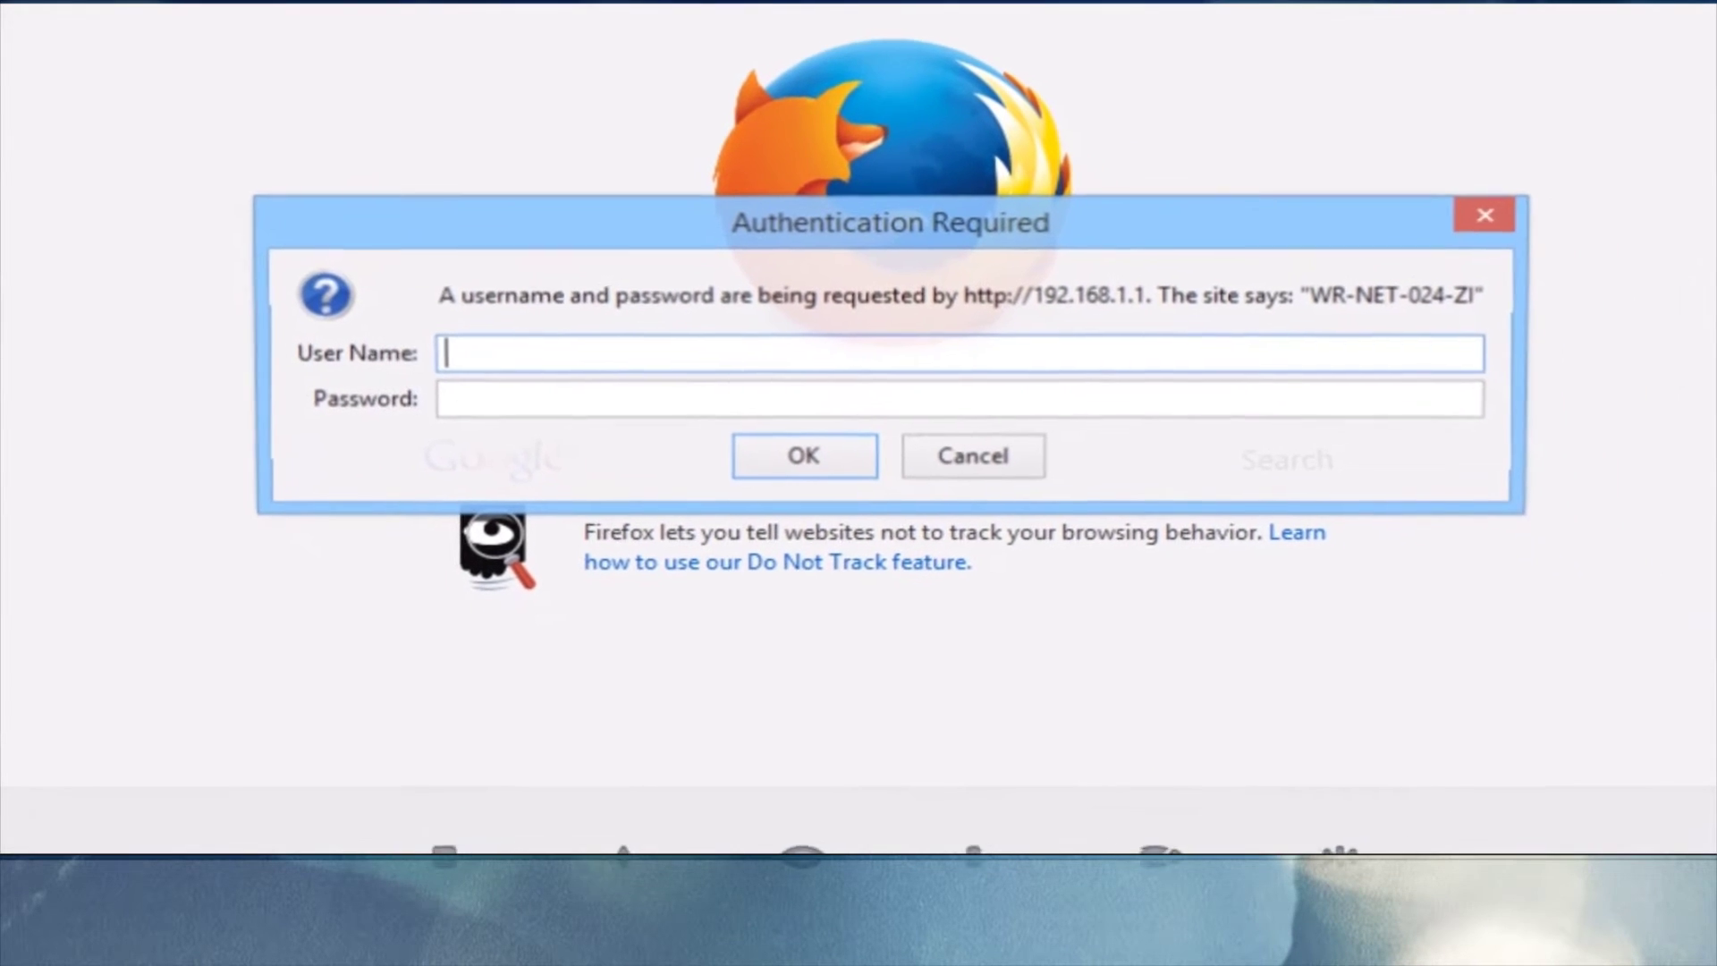
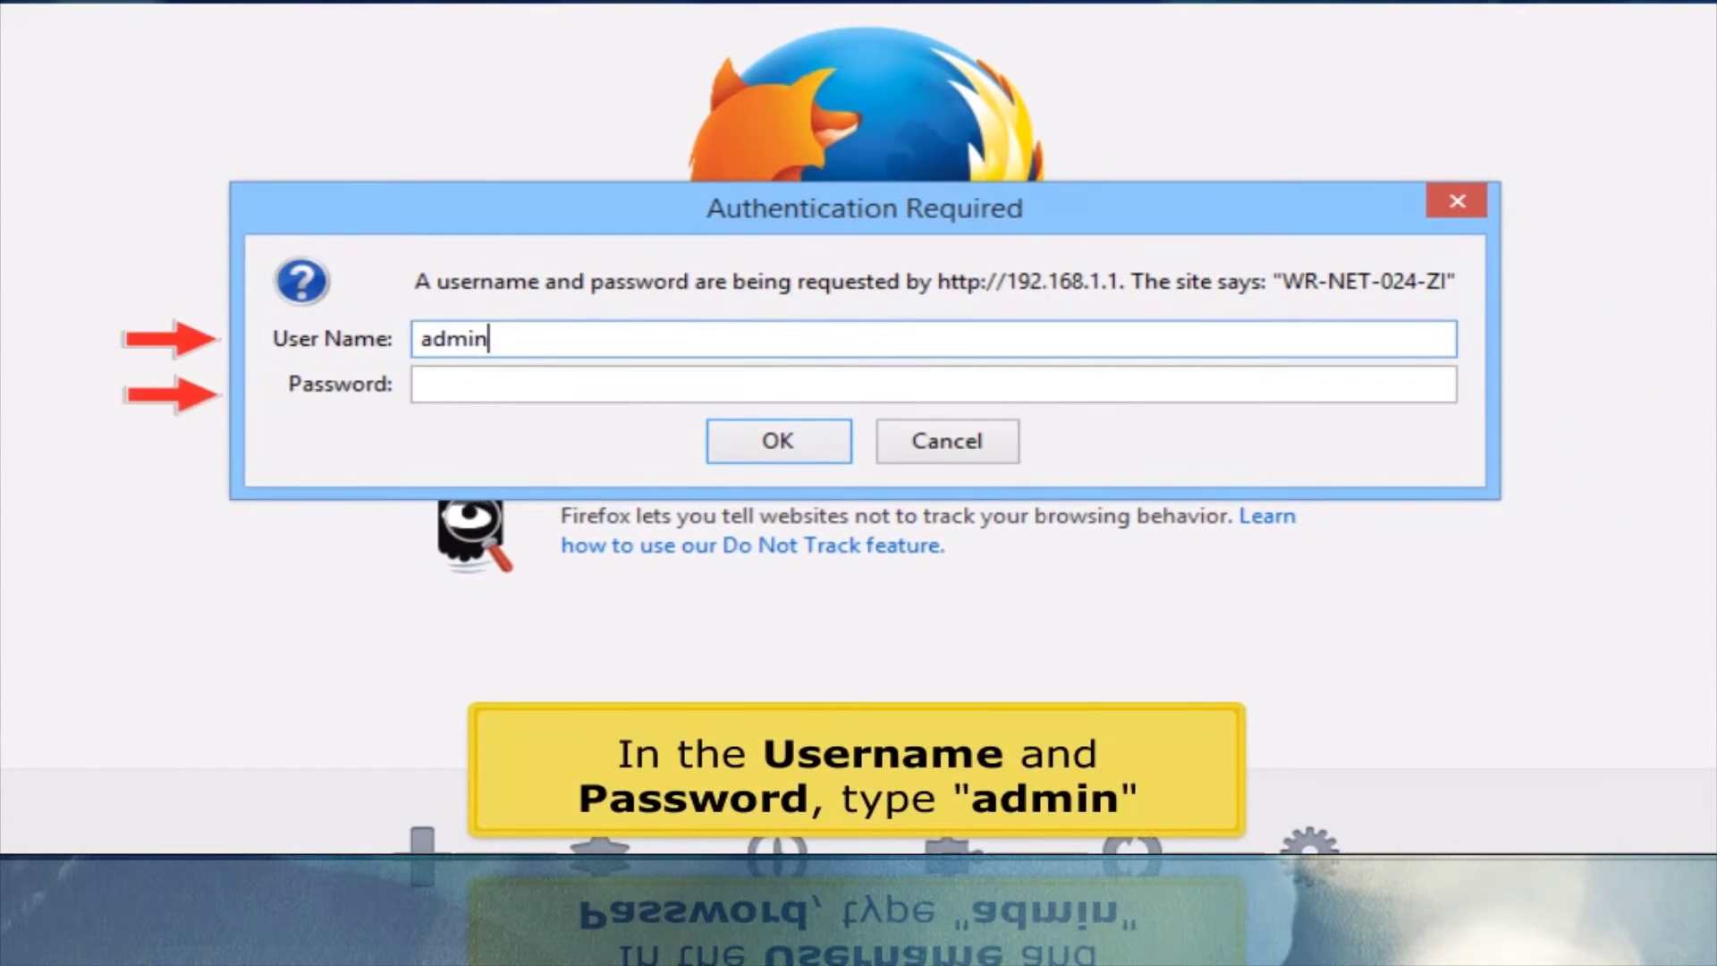
Log in to the router with the admin credentials and open the Wireless Status page.
{"action": "key", "text": "Tab"}
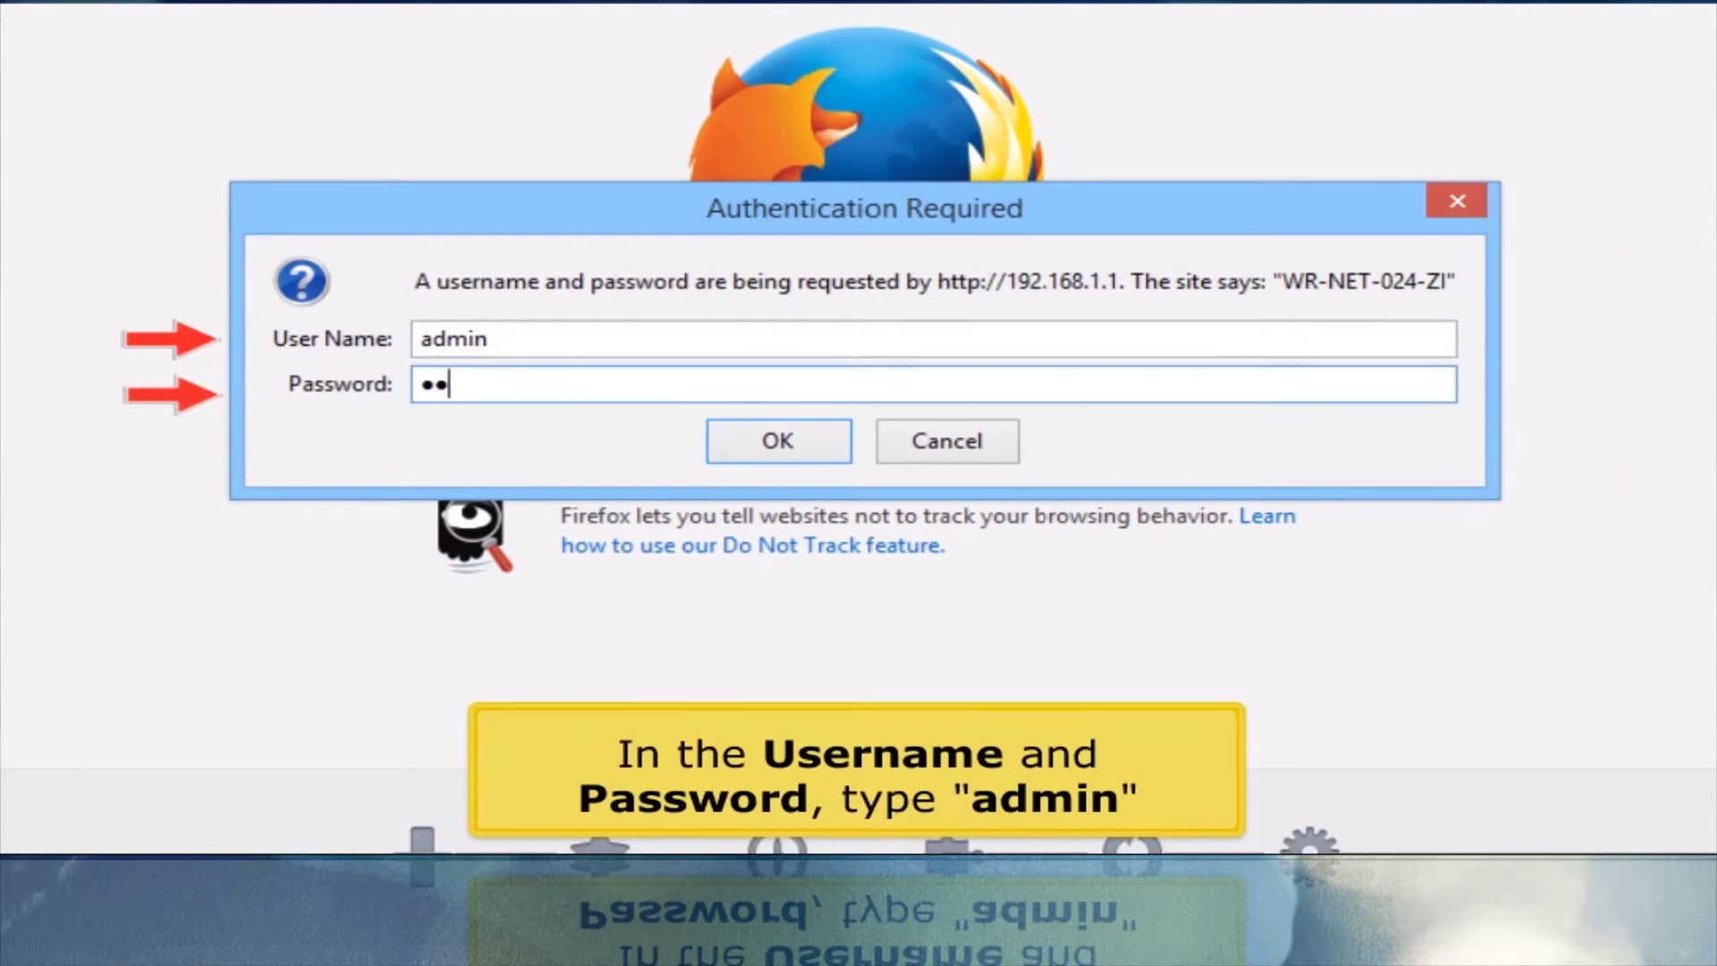
{"action": "key", "text": "Return"}
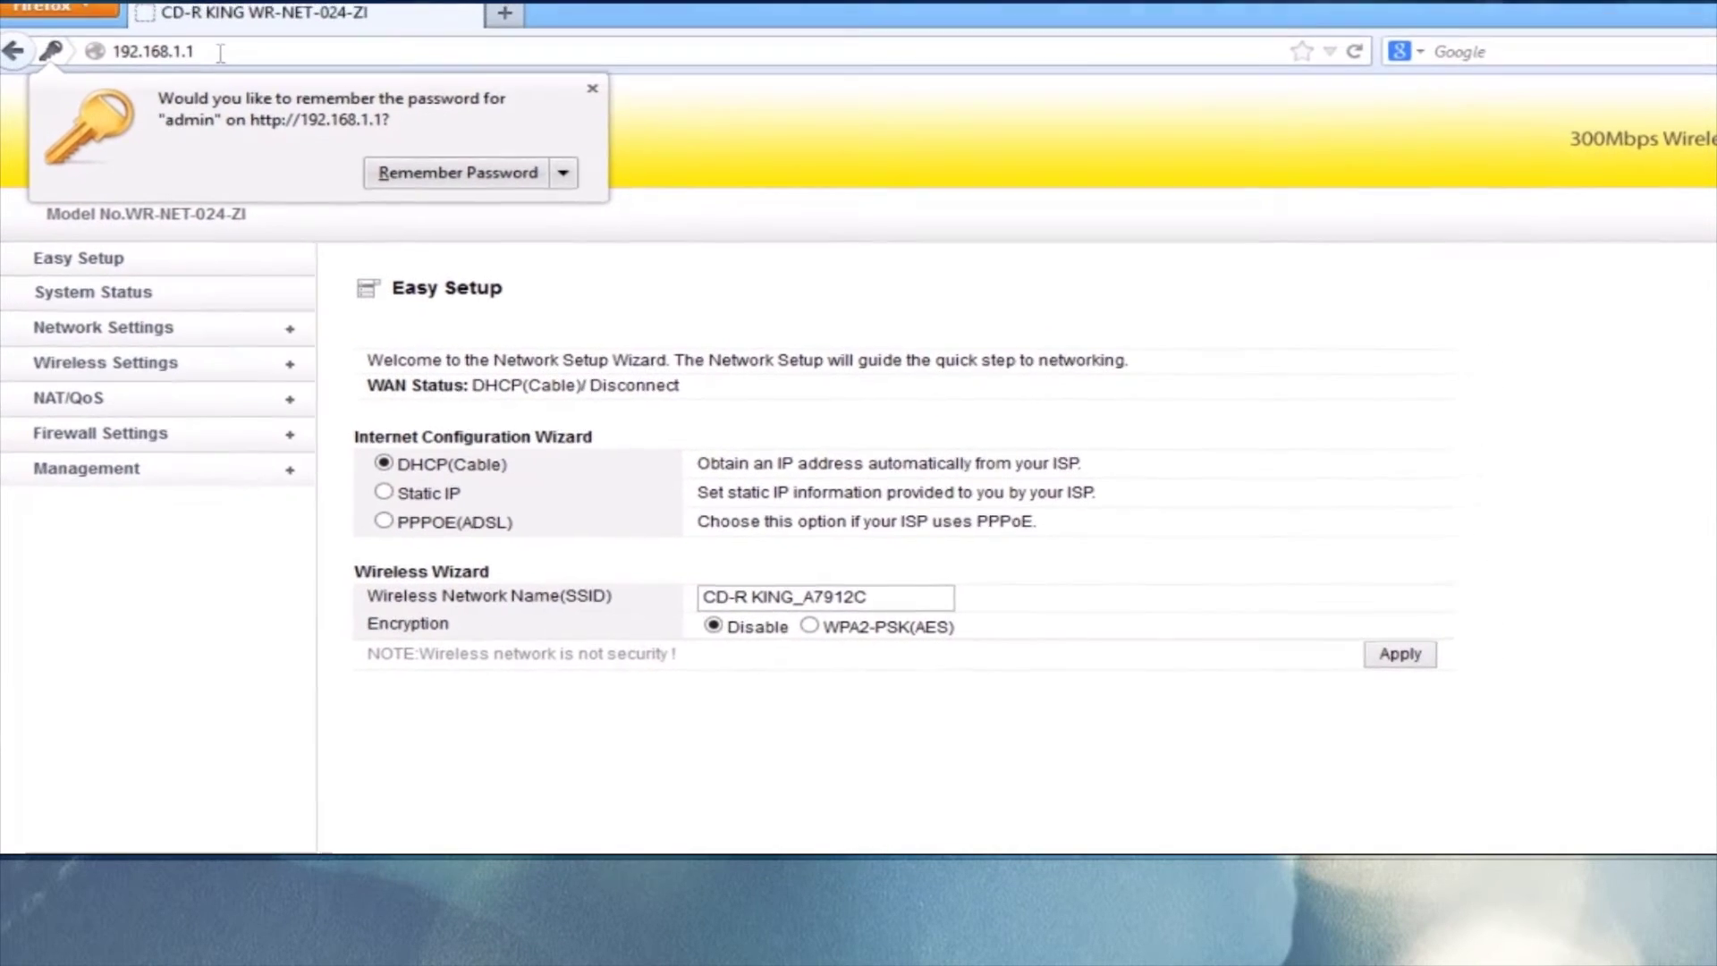
{"action": "left_click", "coordinate": [72, 367]}
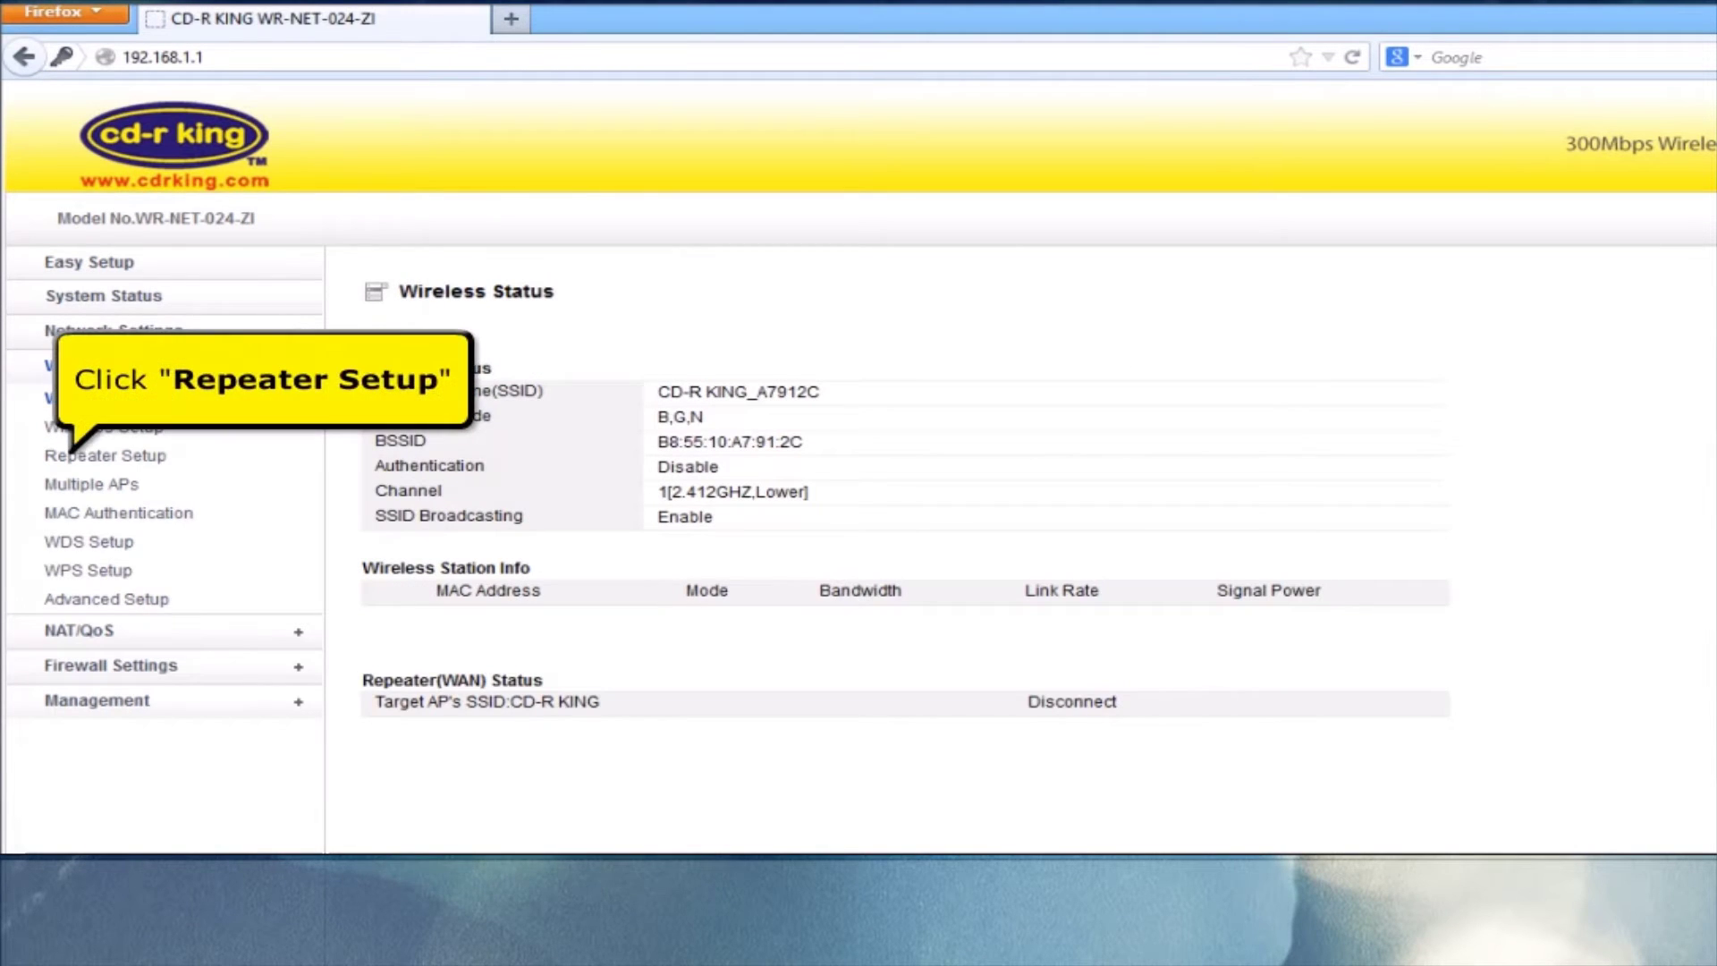
In Repeater Setup, enable the repeater as Repeater WAN and scan for nearby access points.
{"action": "left_click", "coordinate": [81, 460]}
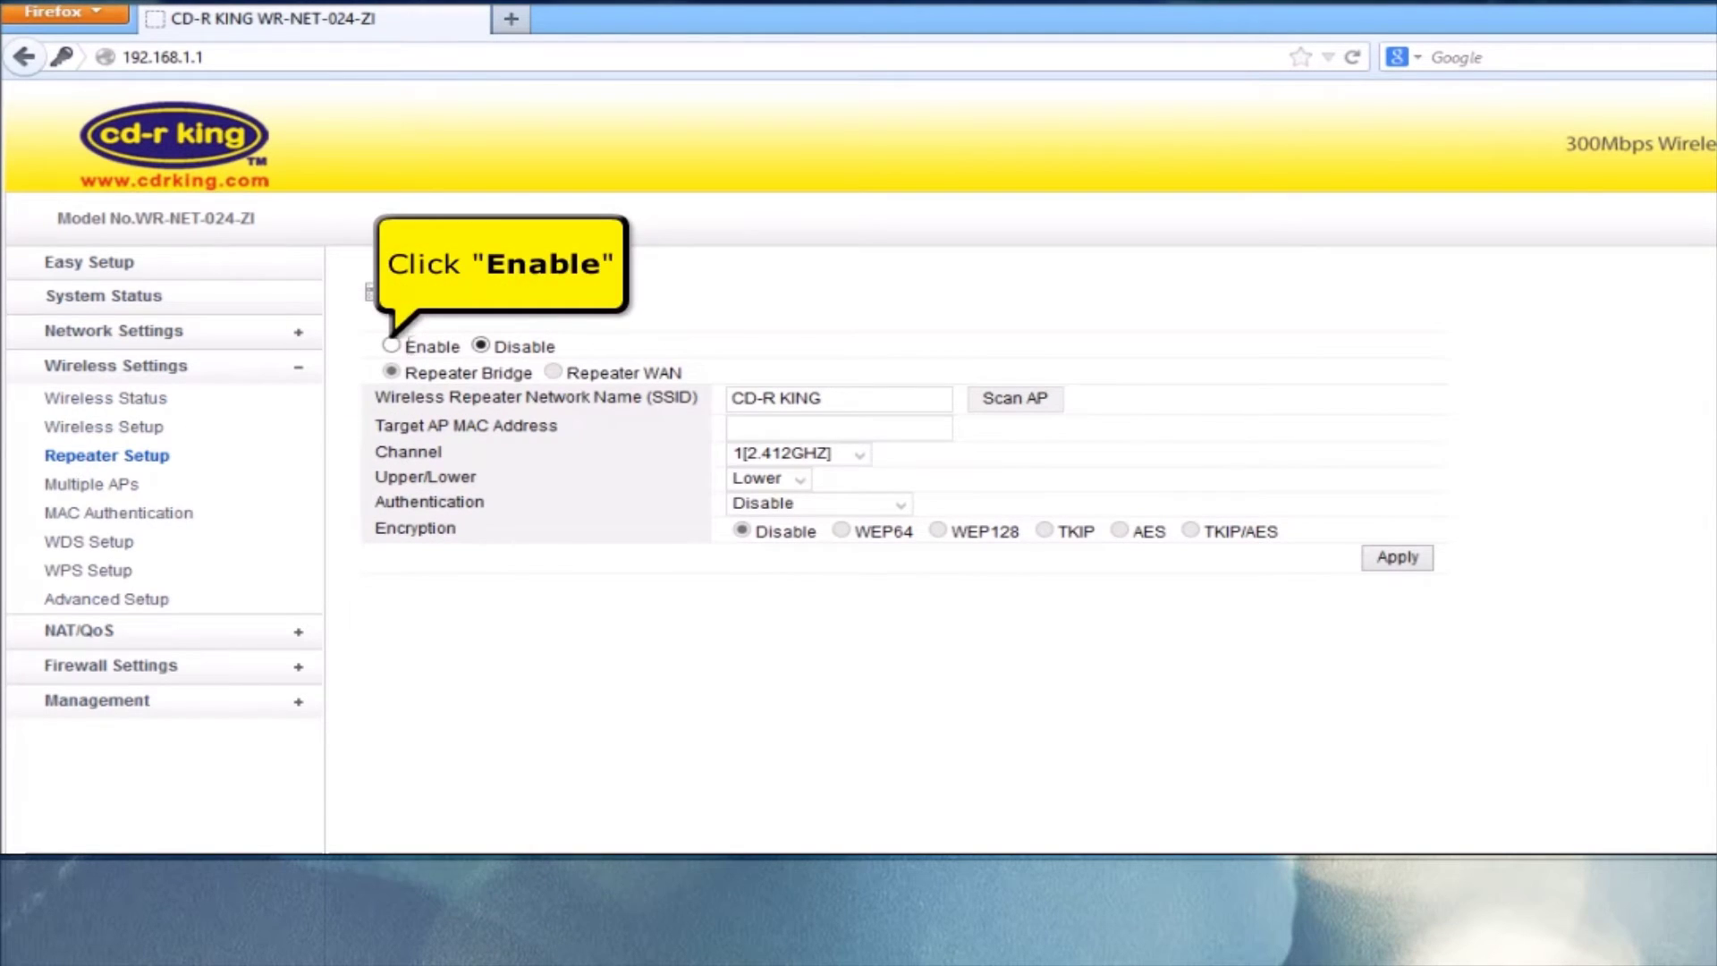
{"action": "left_click", "coordinate": [392, 346]}
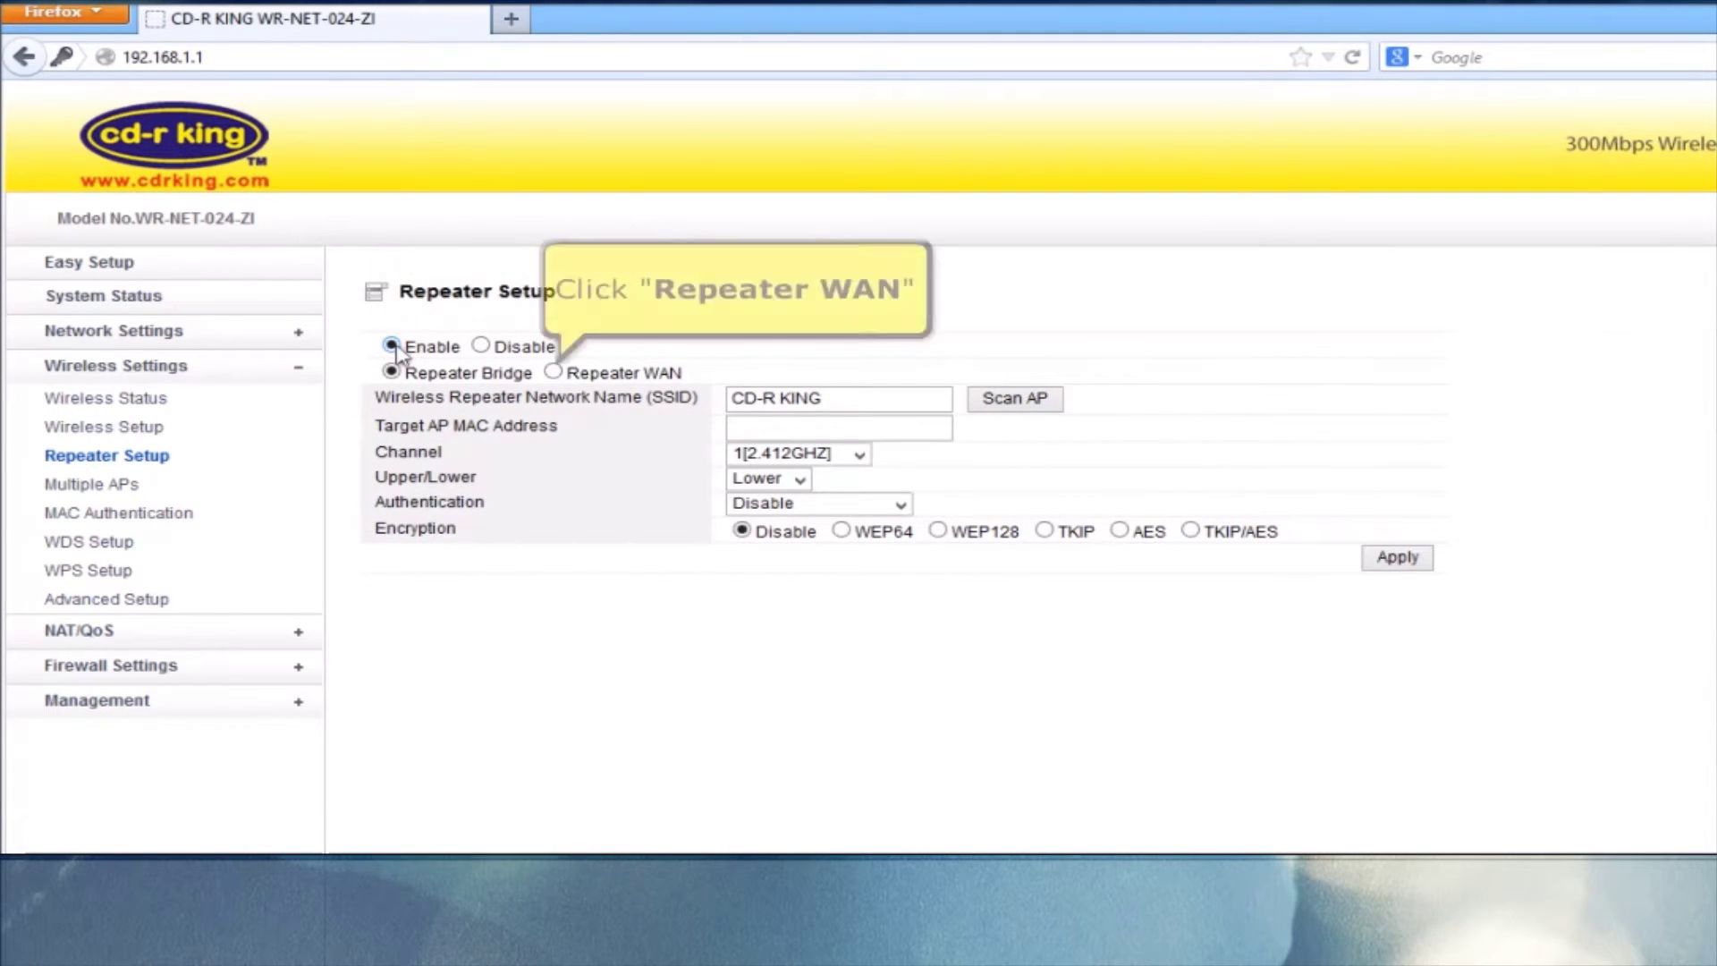
{"action": "left_click", "coordinate": [575, 375]}
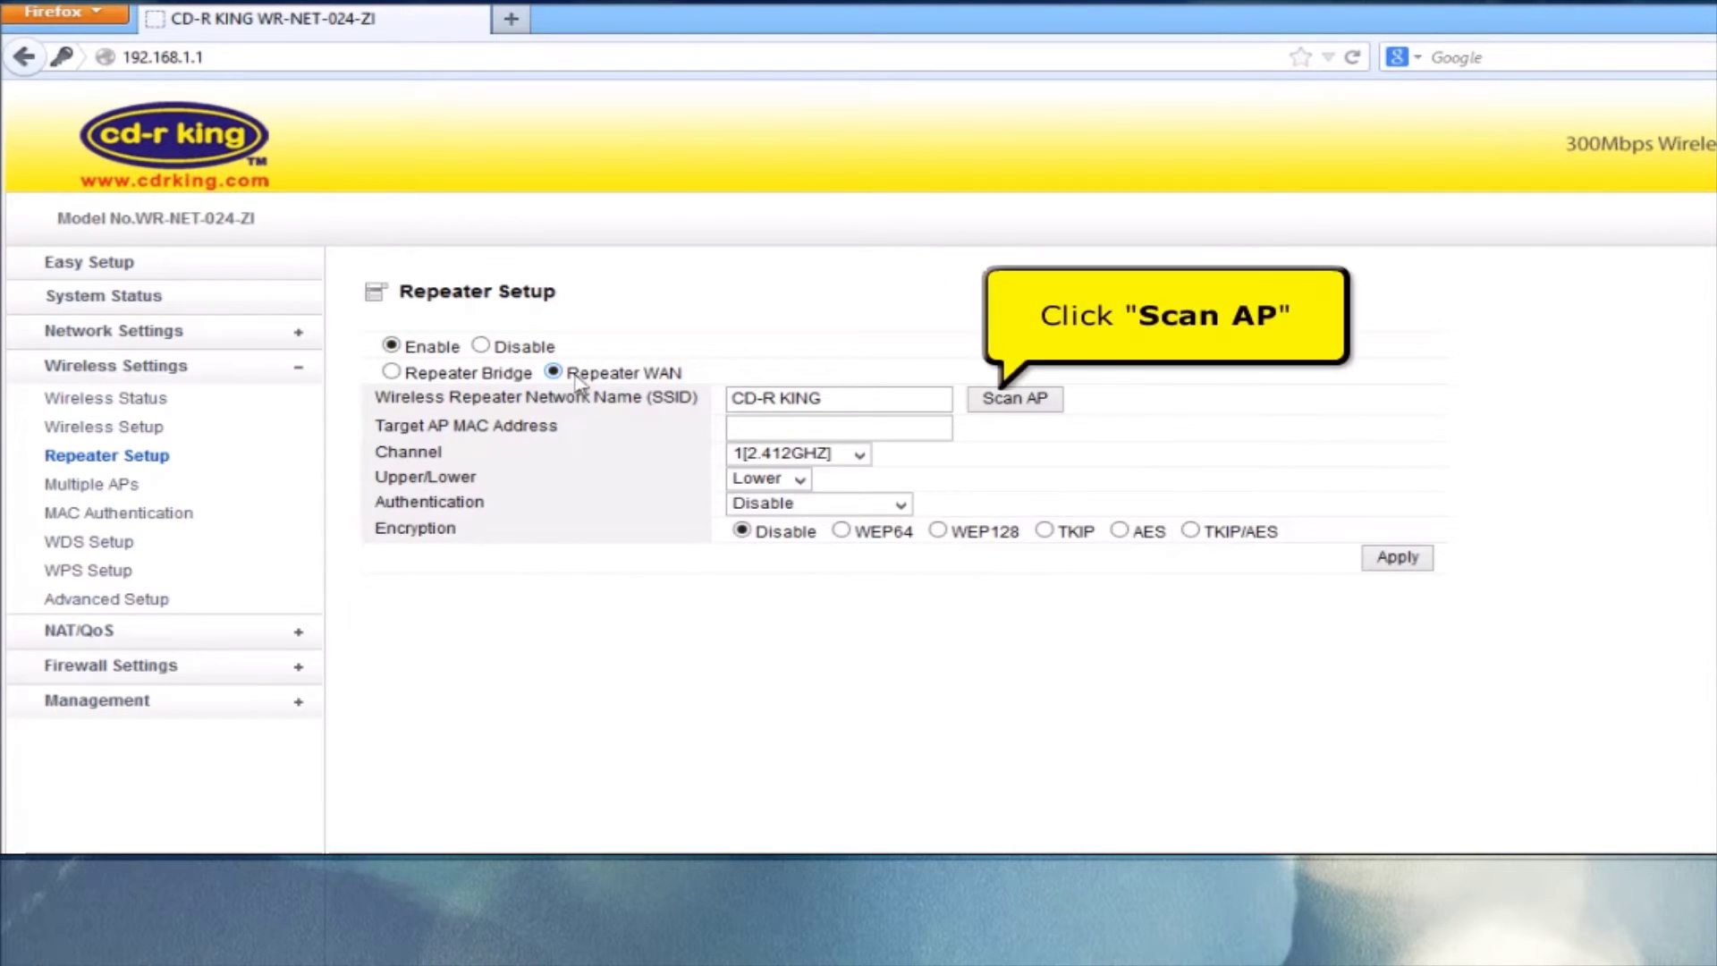
{"action": "left_click", "coordinate": [1019, 404]}
{"action": "left_click_drag", "start_coordinate": [1152, 29], "coordinate": [963, 164]}
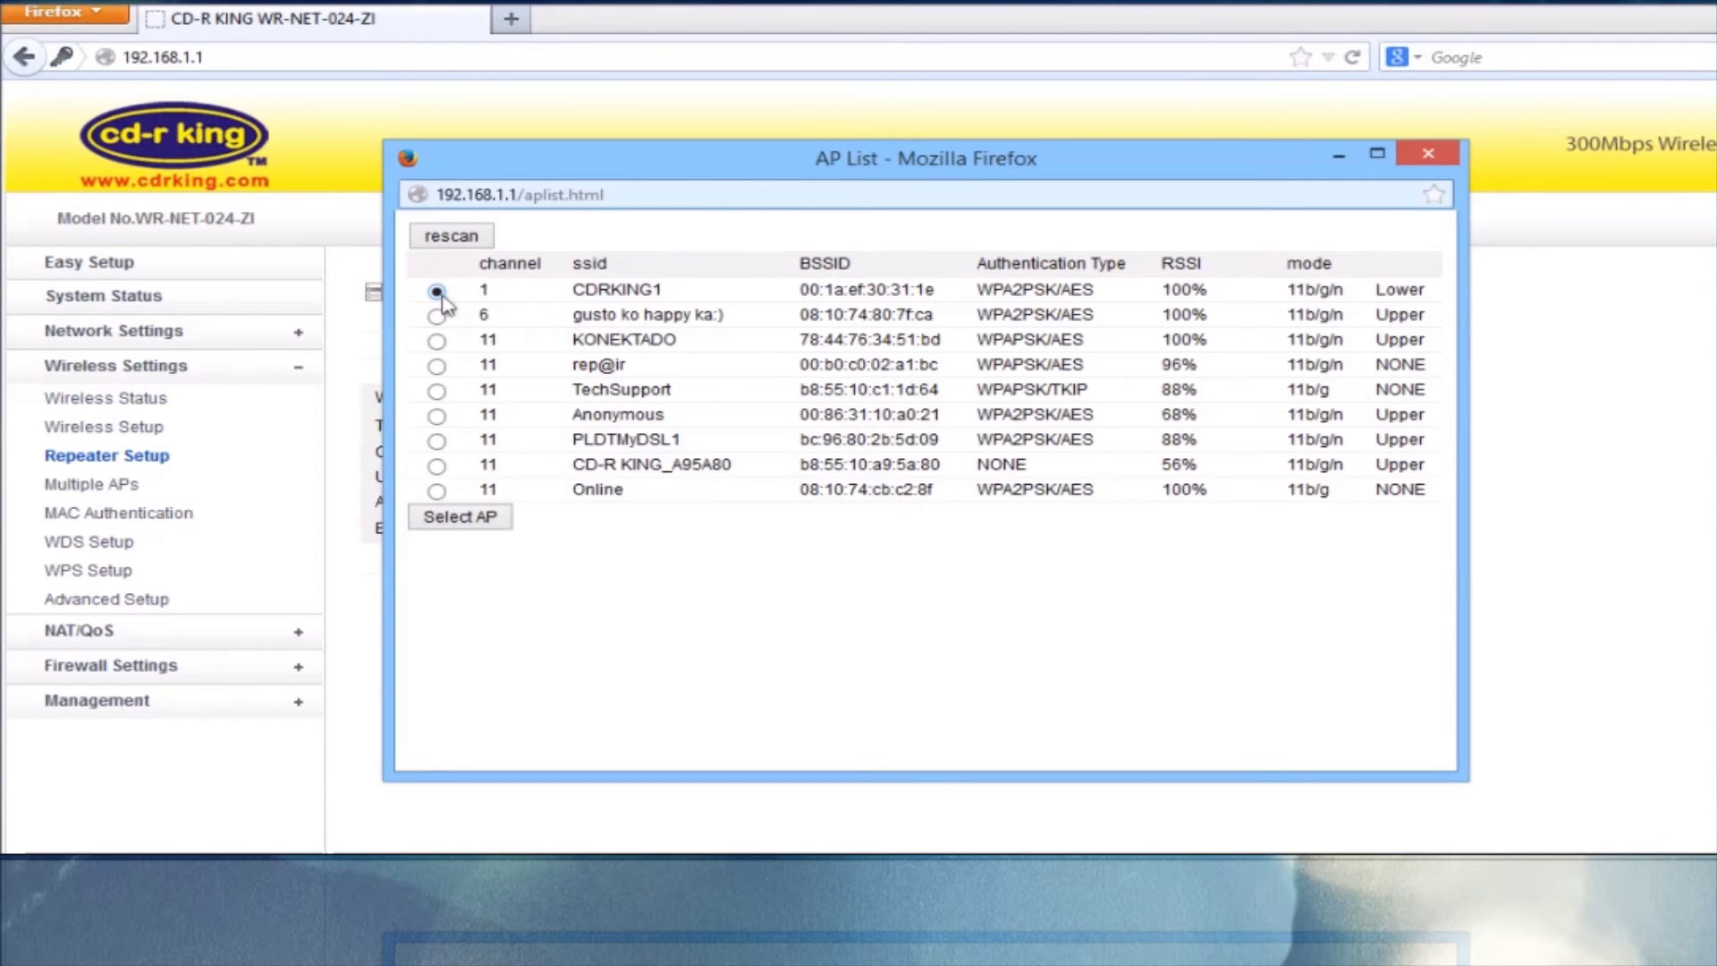
Select CDRKING1, enter its network encryption key, and apply the repeater settings.
{"action": "left_click", "coordinate": [483, 524]}
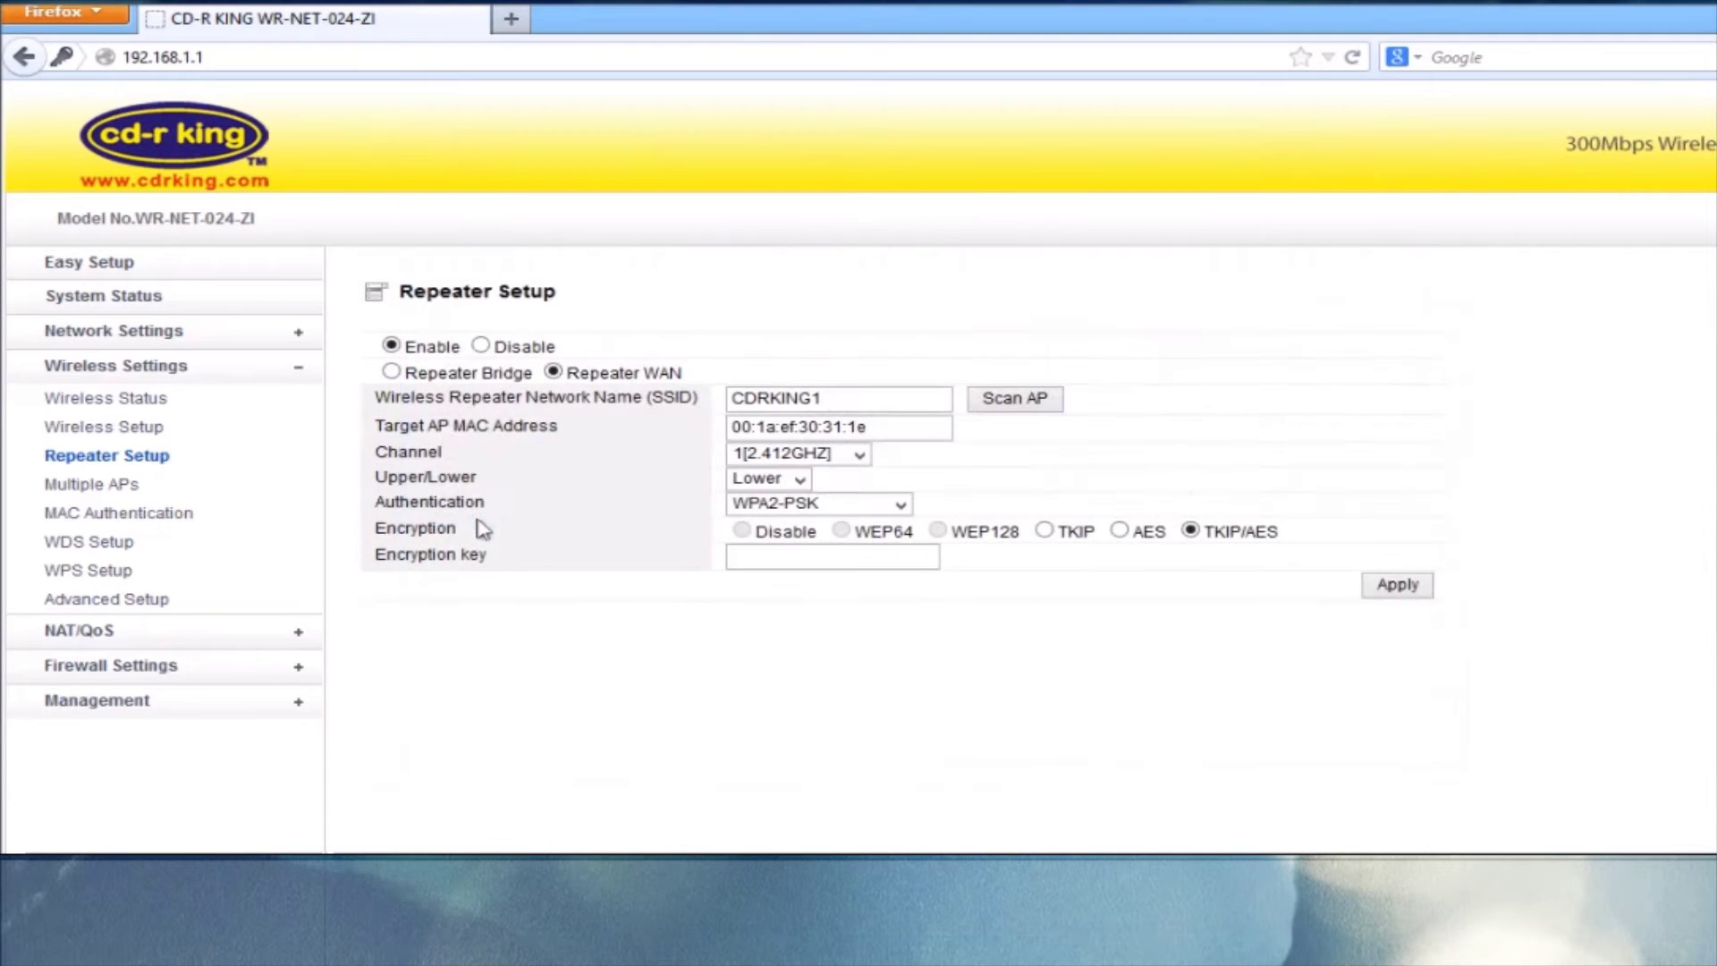
{"action": "left_click", "coordinate": [732, 556]}
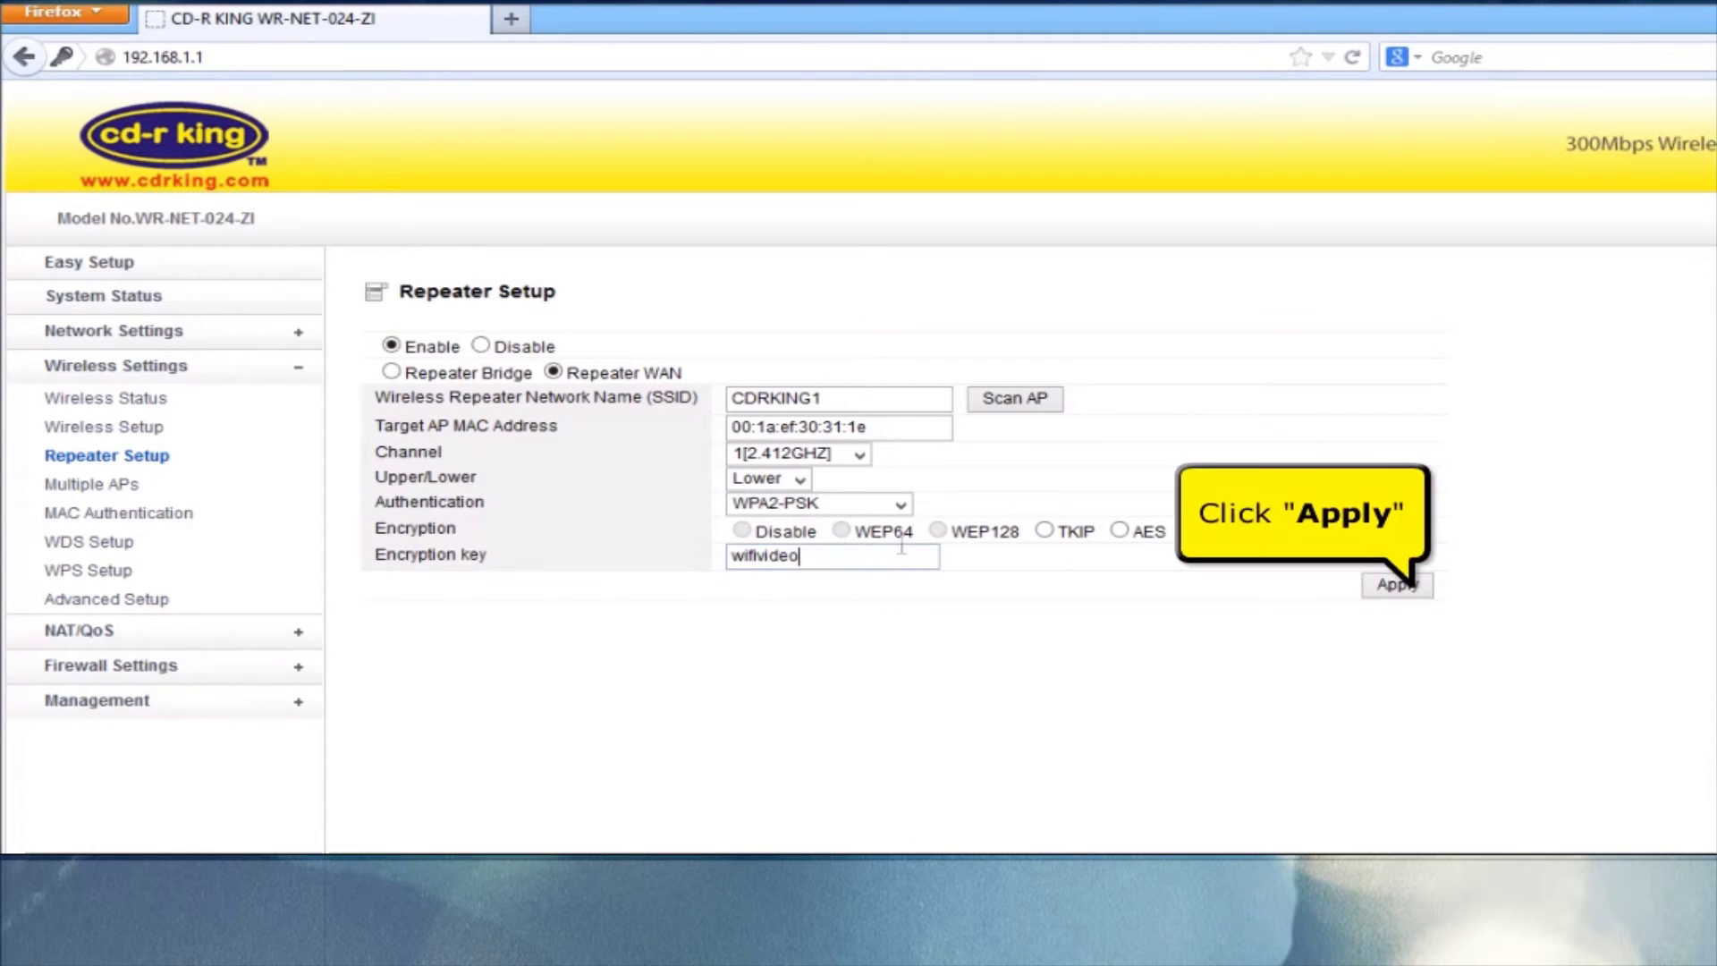
{"action": "left_click", "coordinate": [1397, 586]}
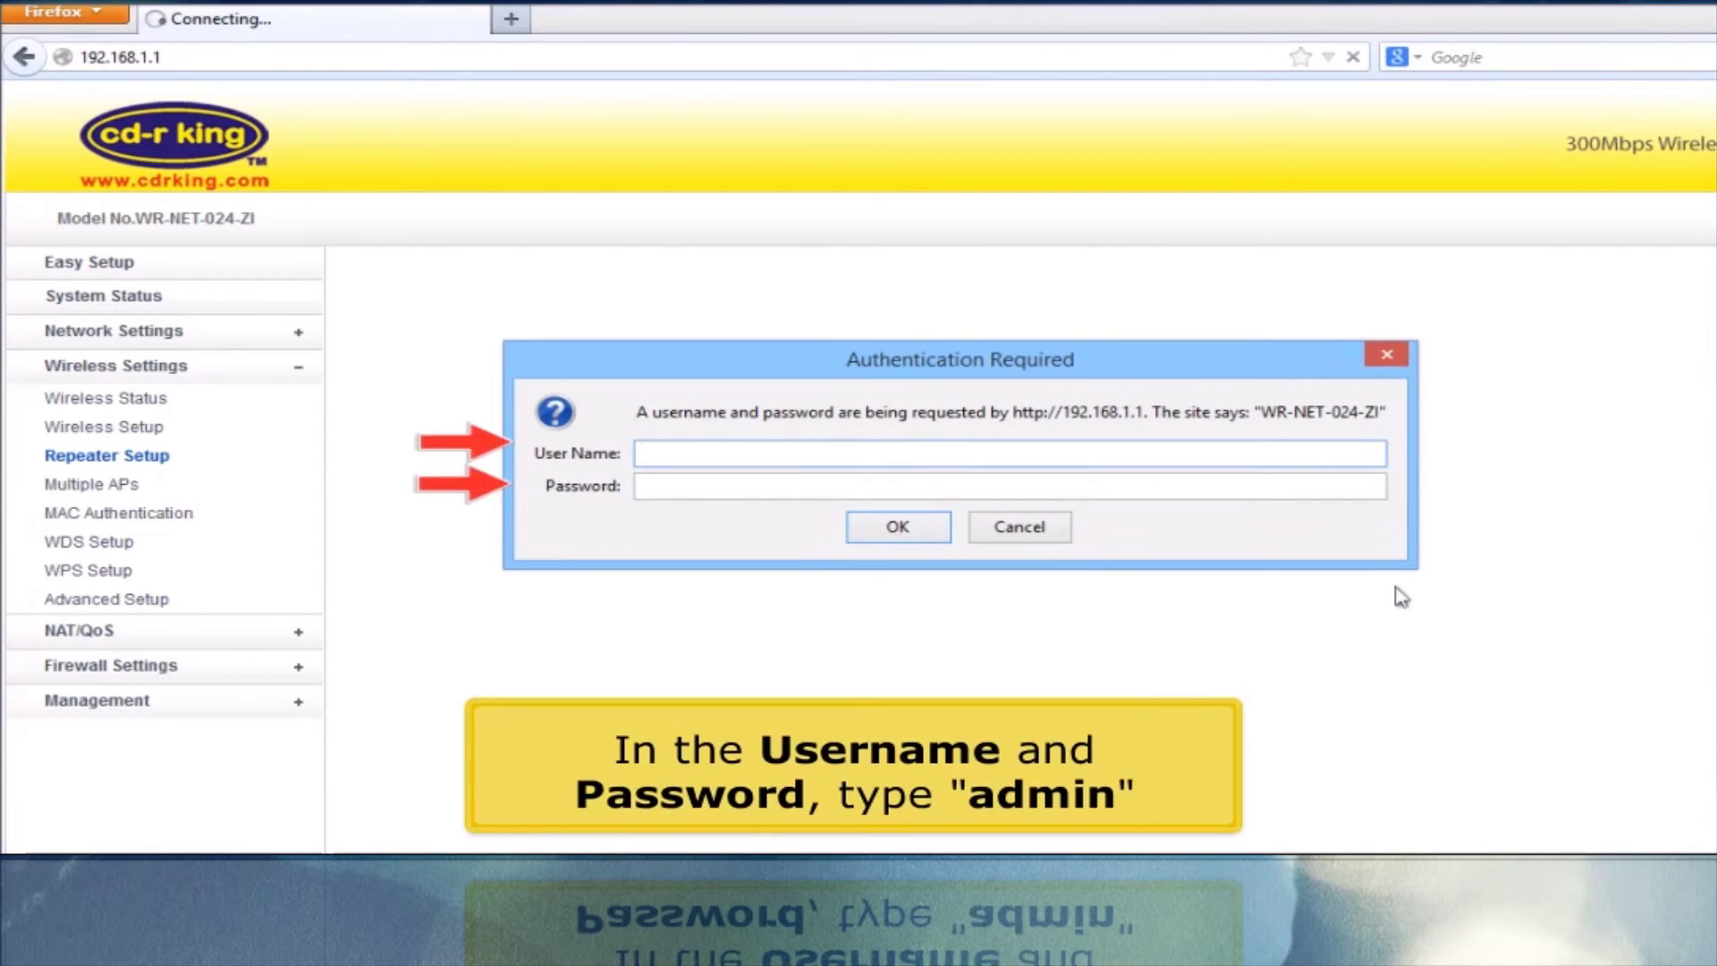
Log back in with the router's admin user name and password.
{"action": "key", "text": "Tab"}
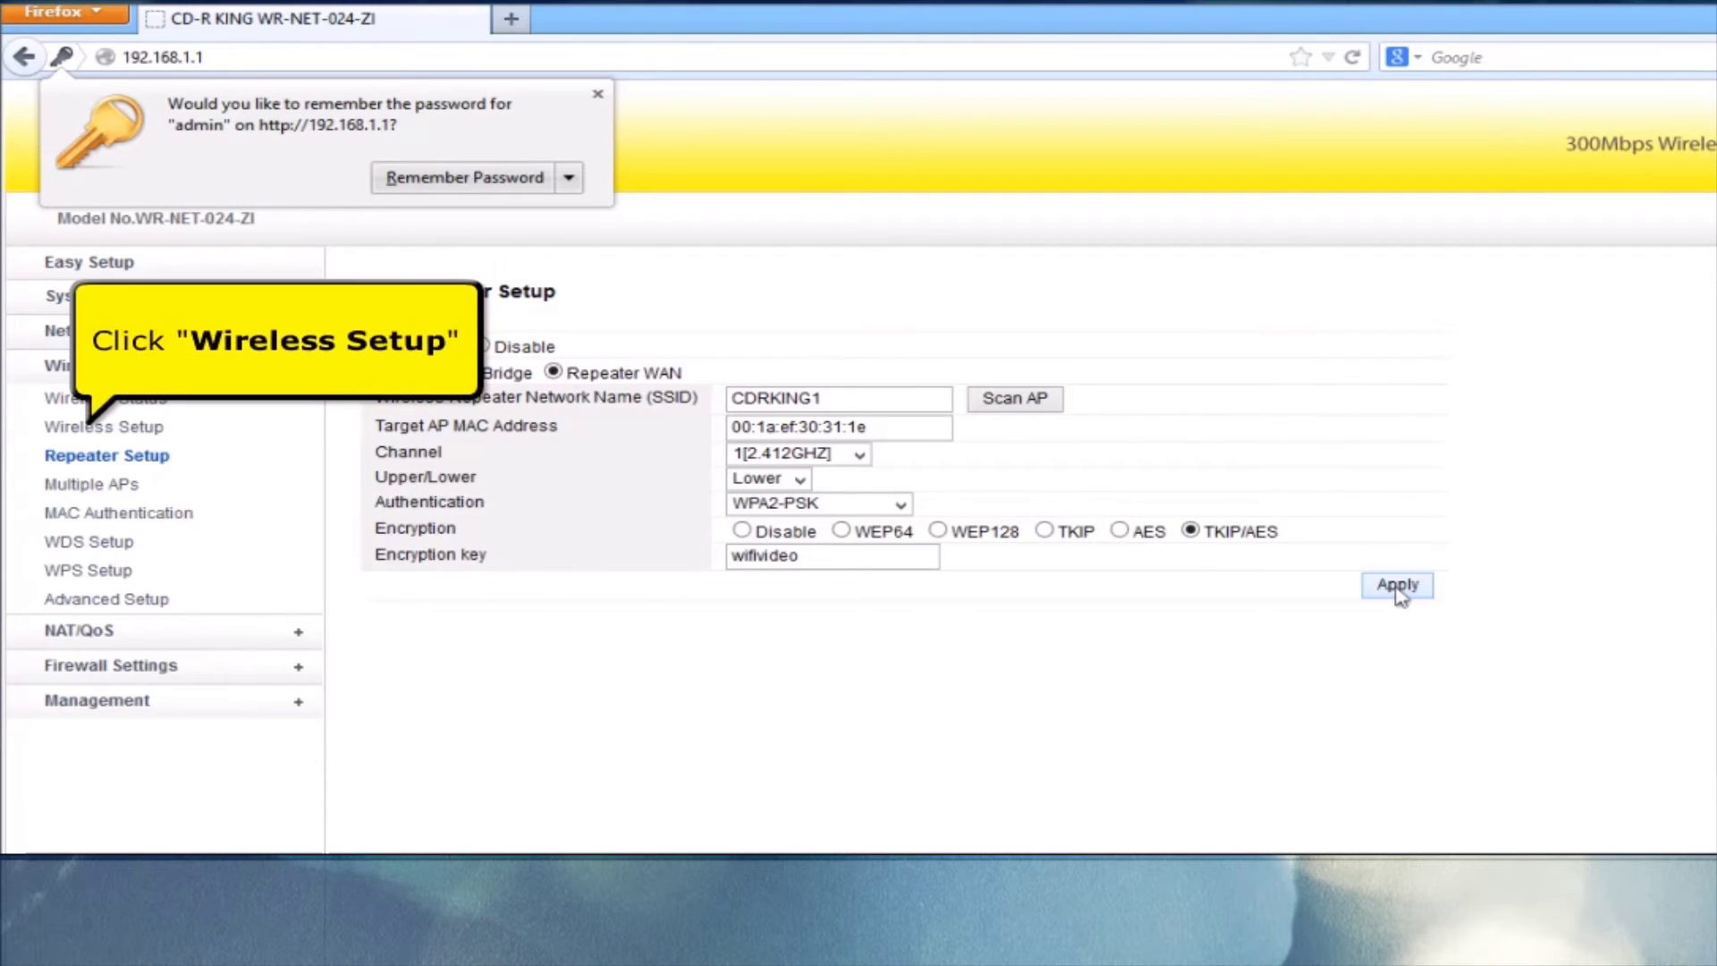
On Wireless Setup, replace the SSID with 'cd-r king wi-fi'.
{"action": "left_click", "coordinate": [140, 433]}
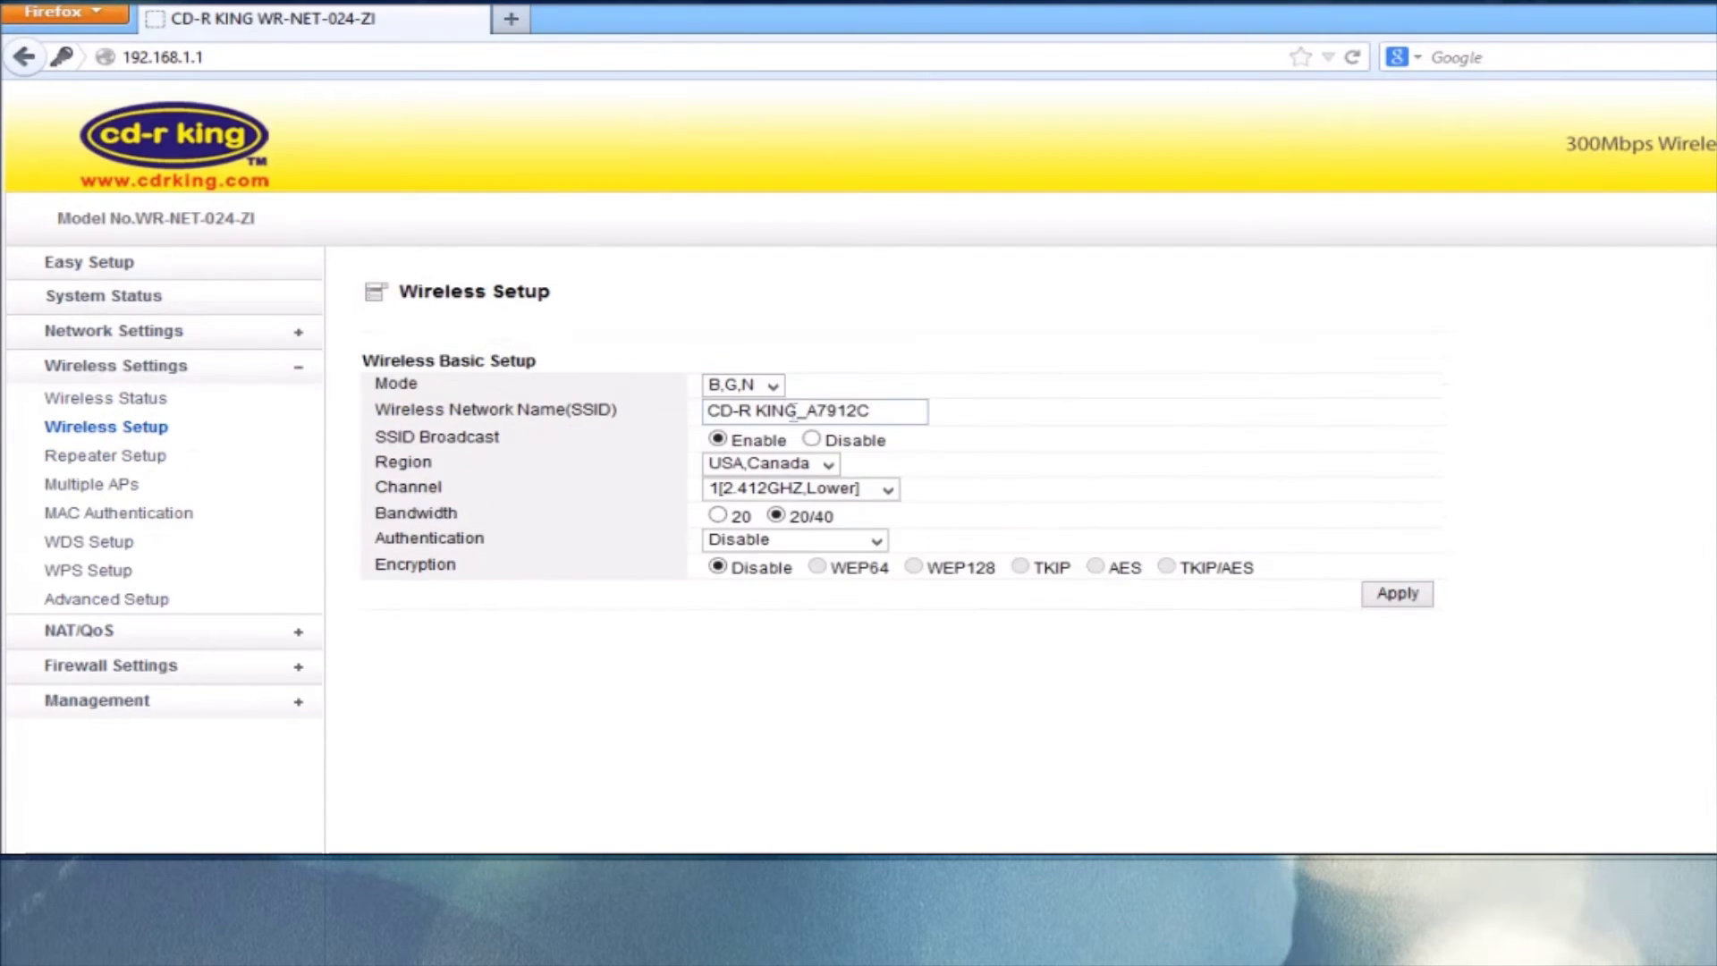
{"action": "left_click_drag", "start_coordinate": [916, 413], "coordinate": [594, 394]}
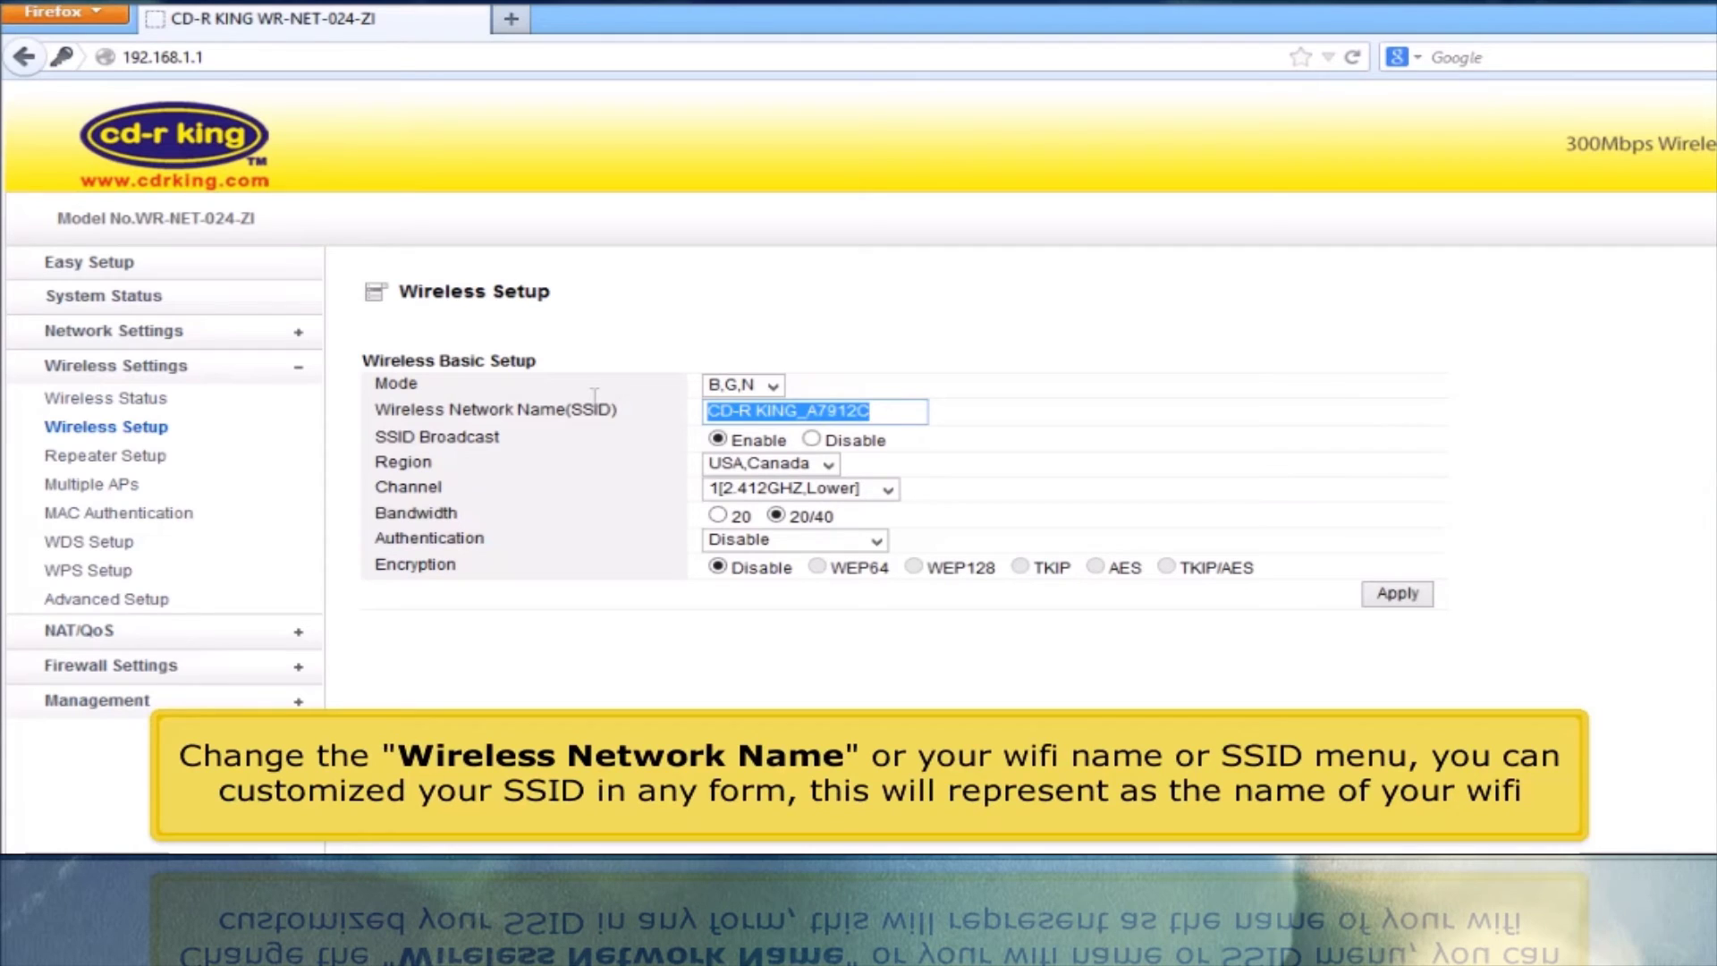
{"action": "type", "text": "cd"}
{"action": "type", "text": "-r "}
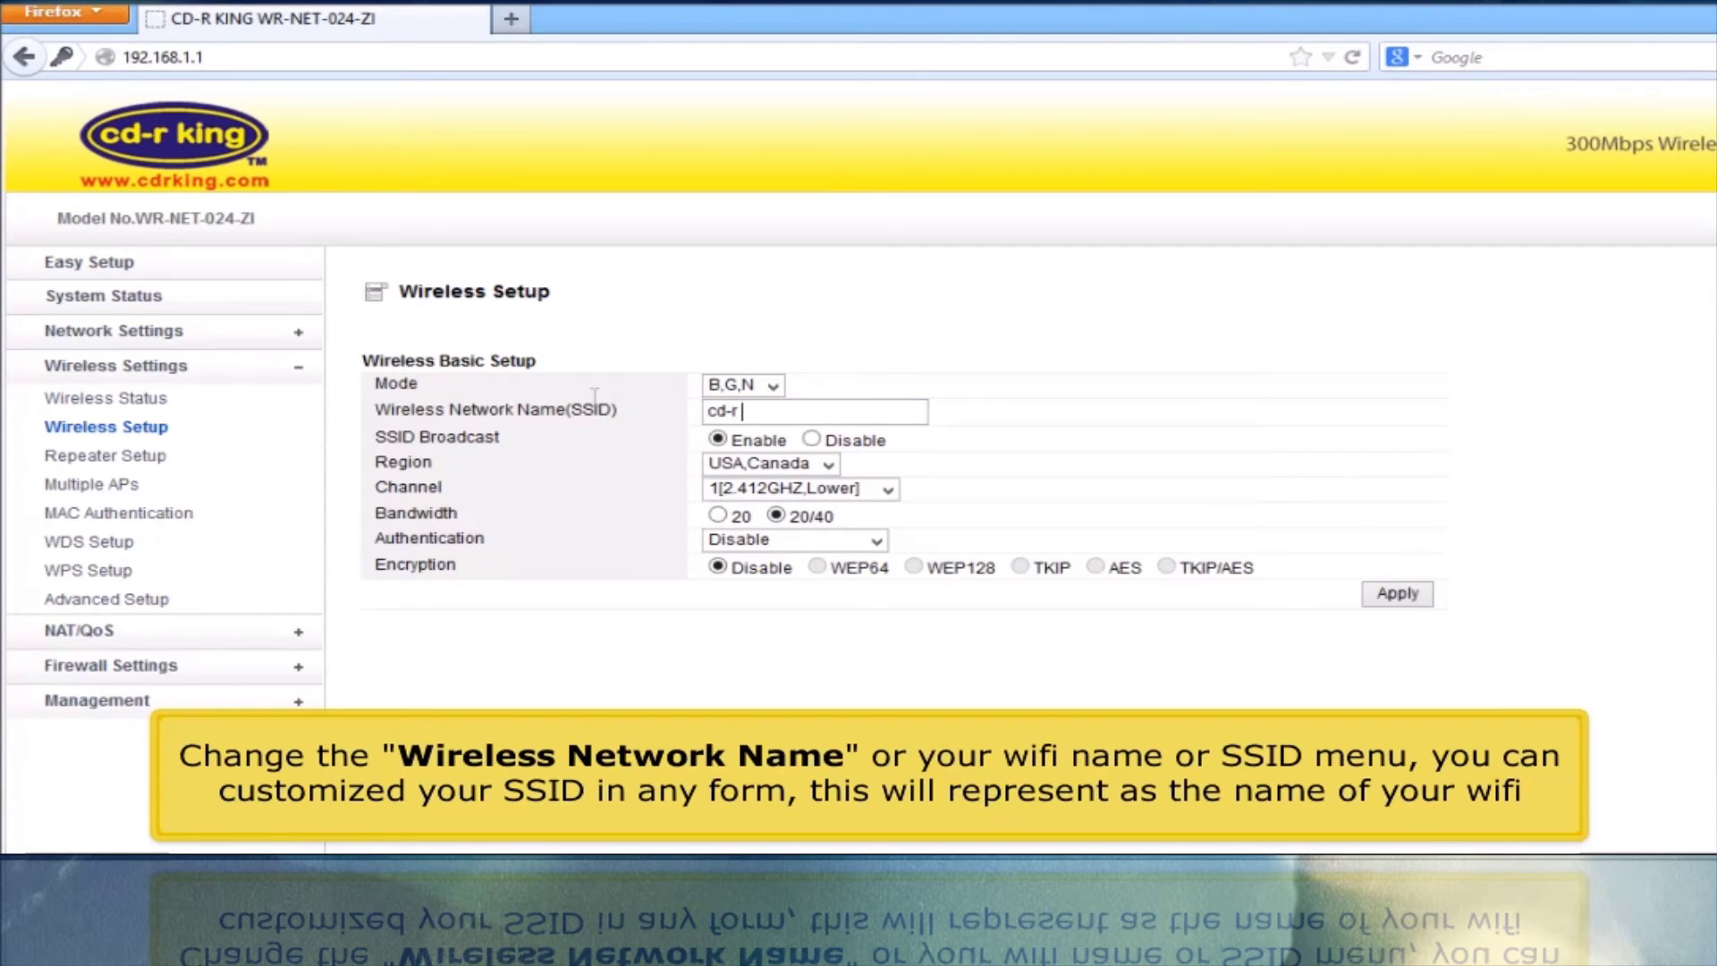
{"action": "type", "text": "king wi"}
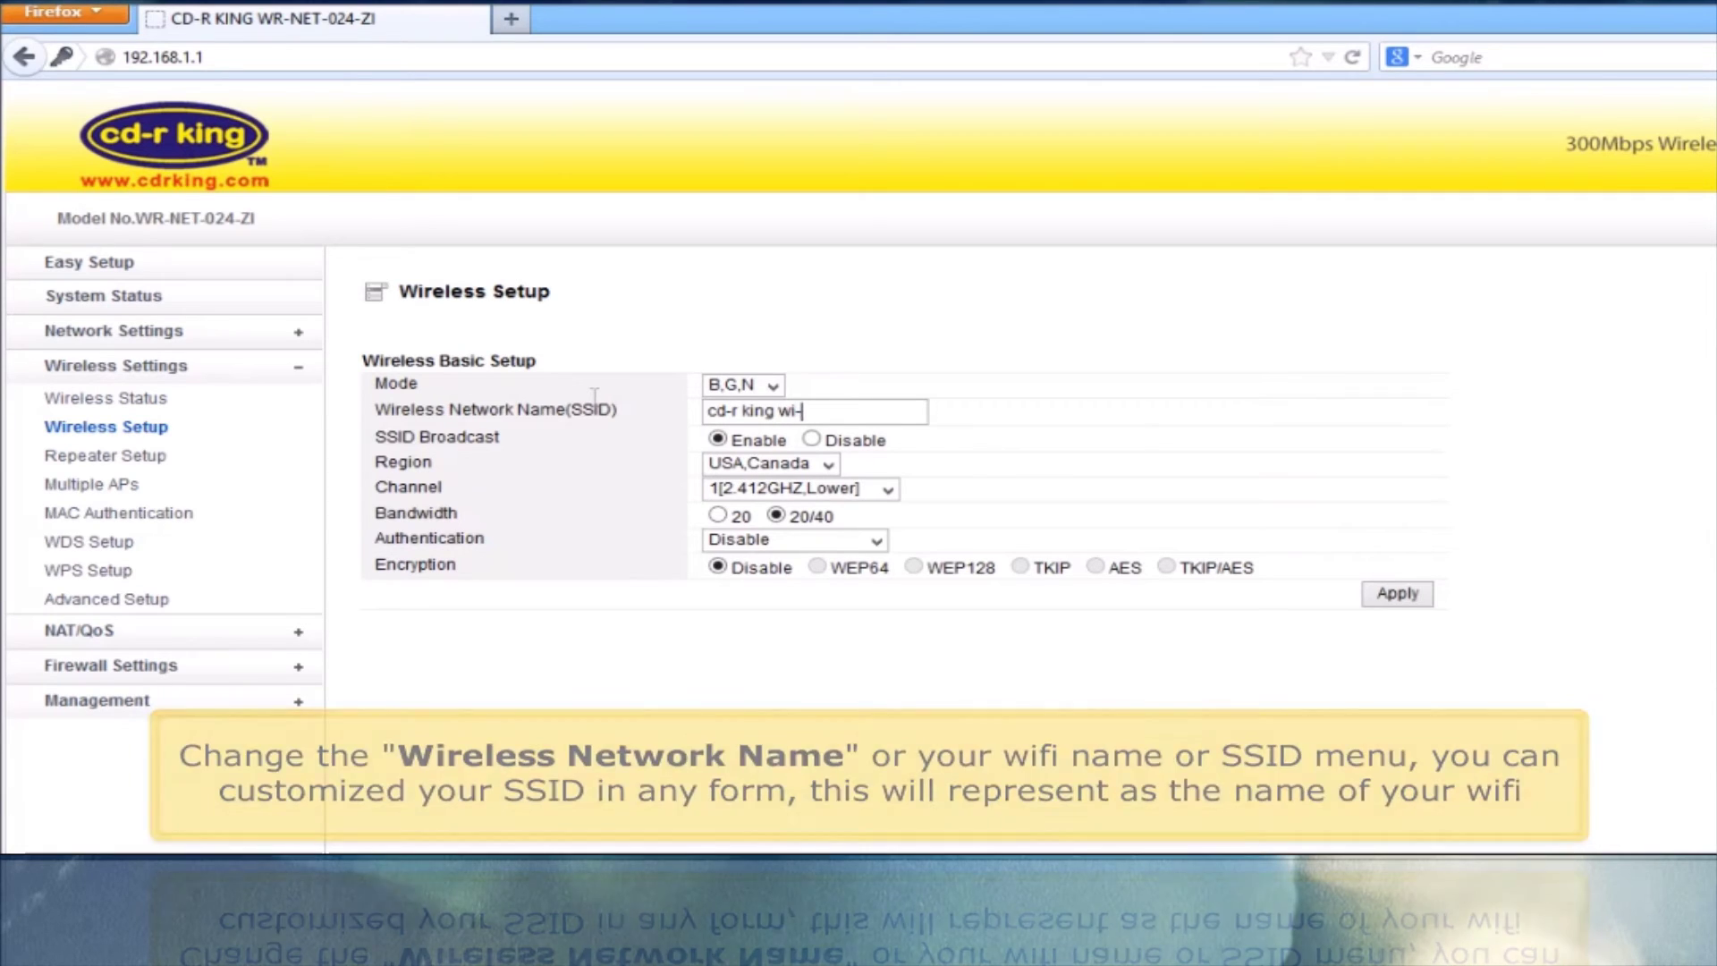
{"action": "type", "text": "-fi"}
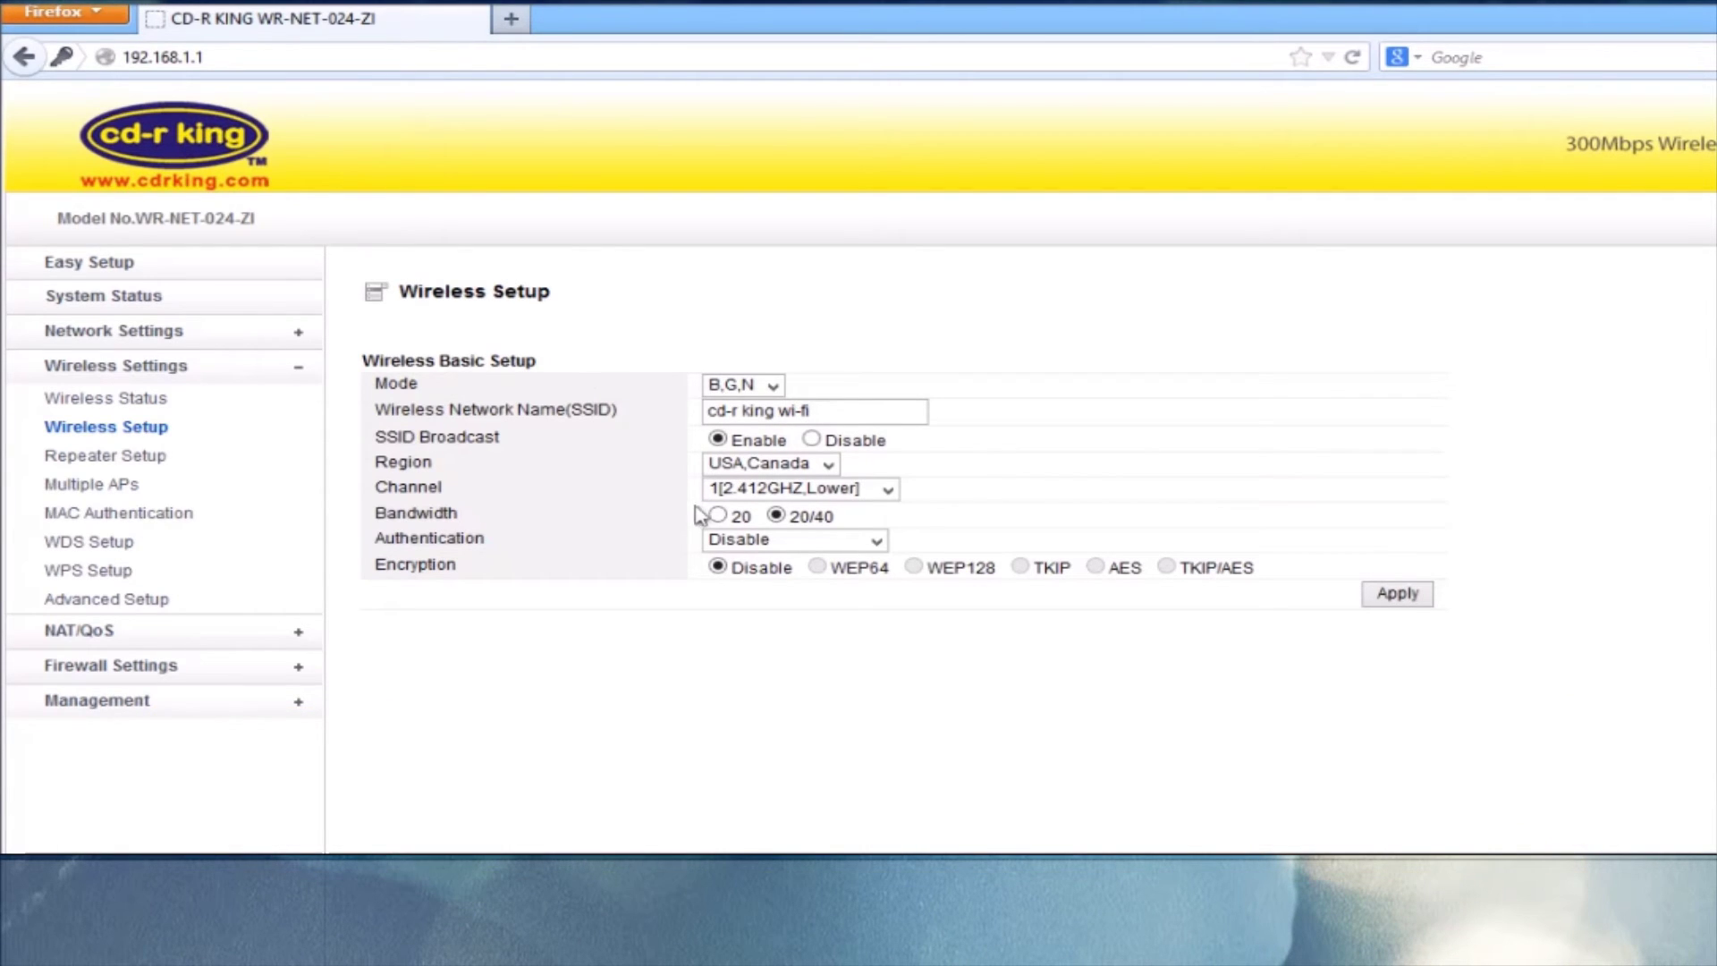
Set authentication to WPA-PSK, enter a new encryption key, and apply.
{"action": "left_click", "coordinate": [718, 541]}
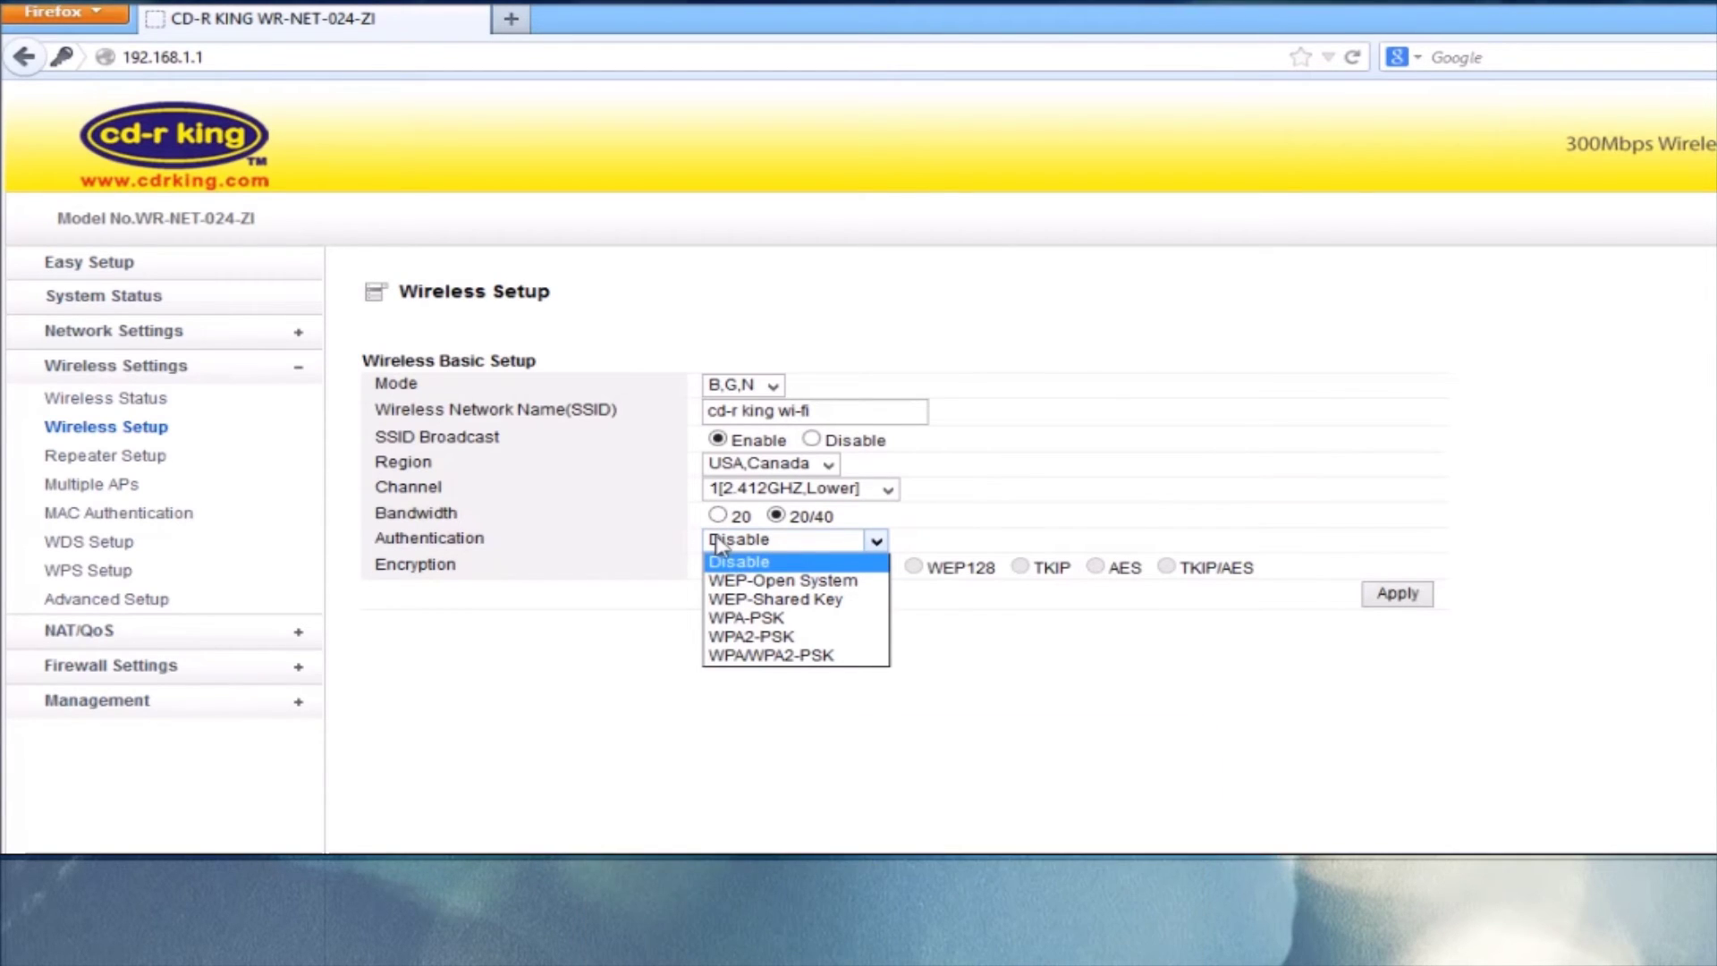
{"action": "left_click", "coordinate": [726, 624]}
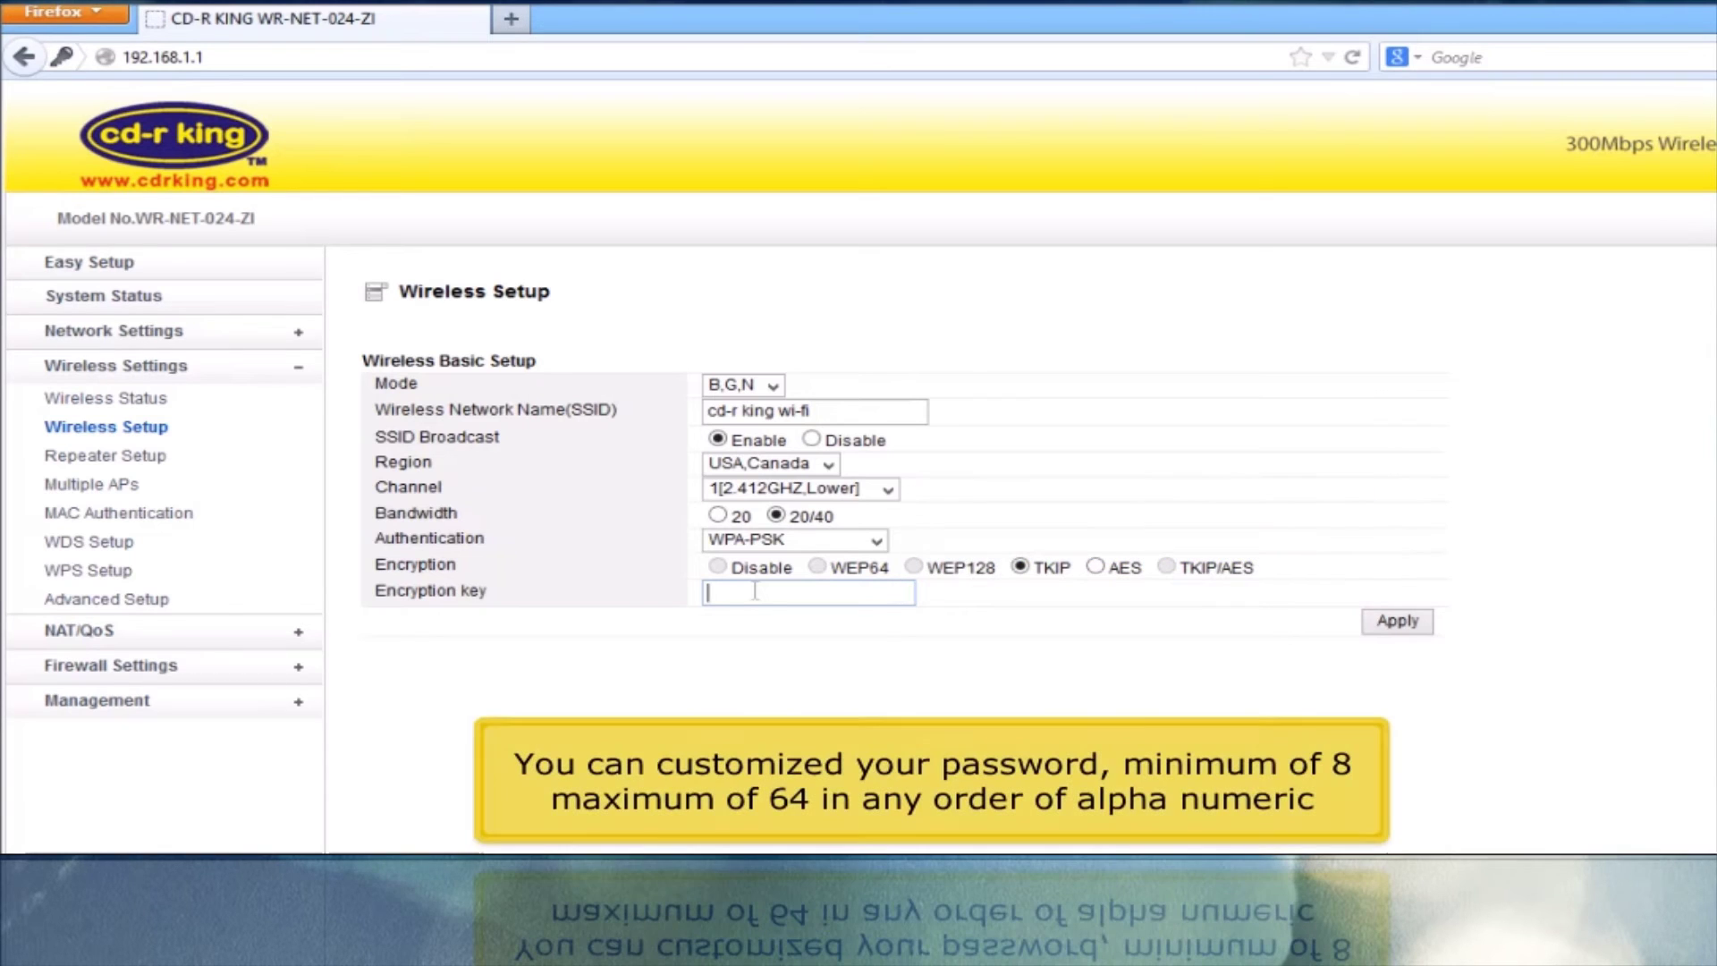
{"action": "left_click", "coordinate": [756, 591]}
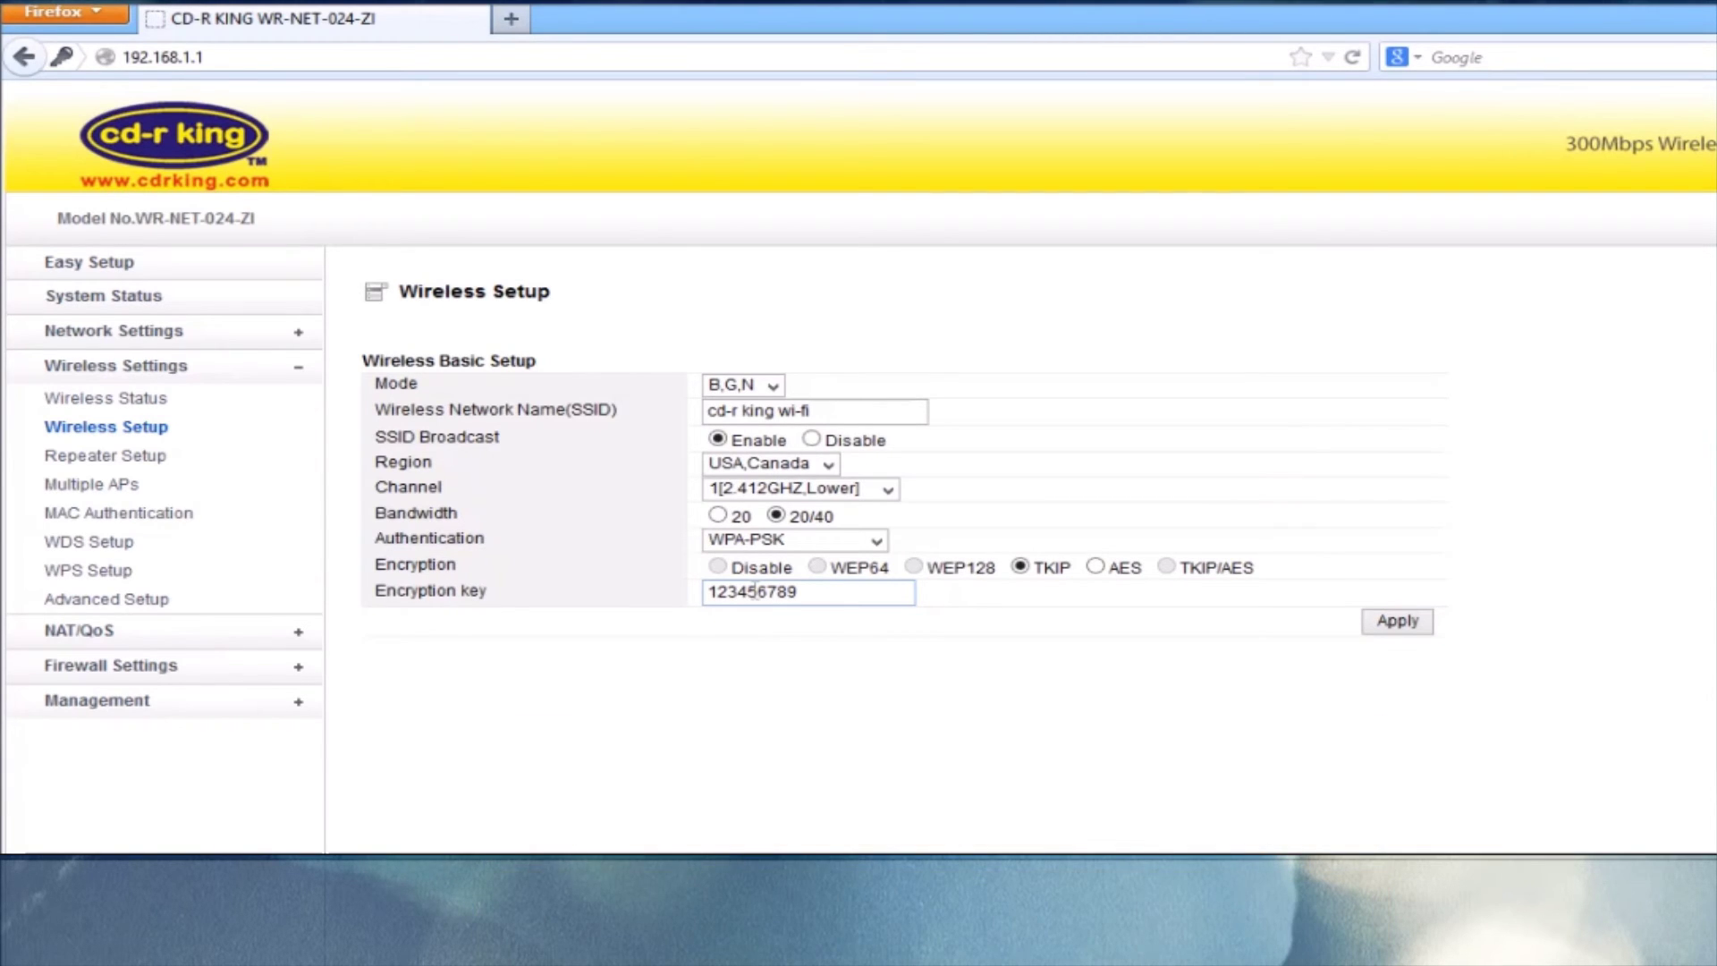
{"action": "left_click", "coordinate": [1397, 621]}
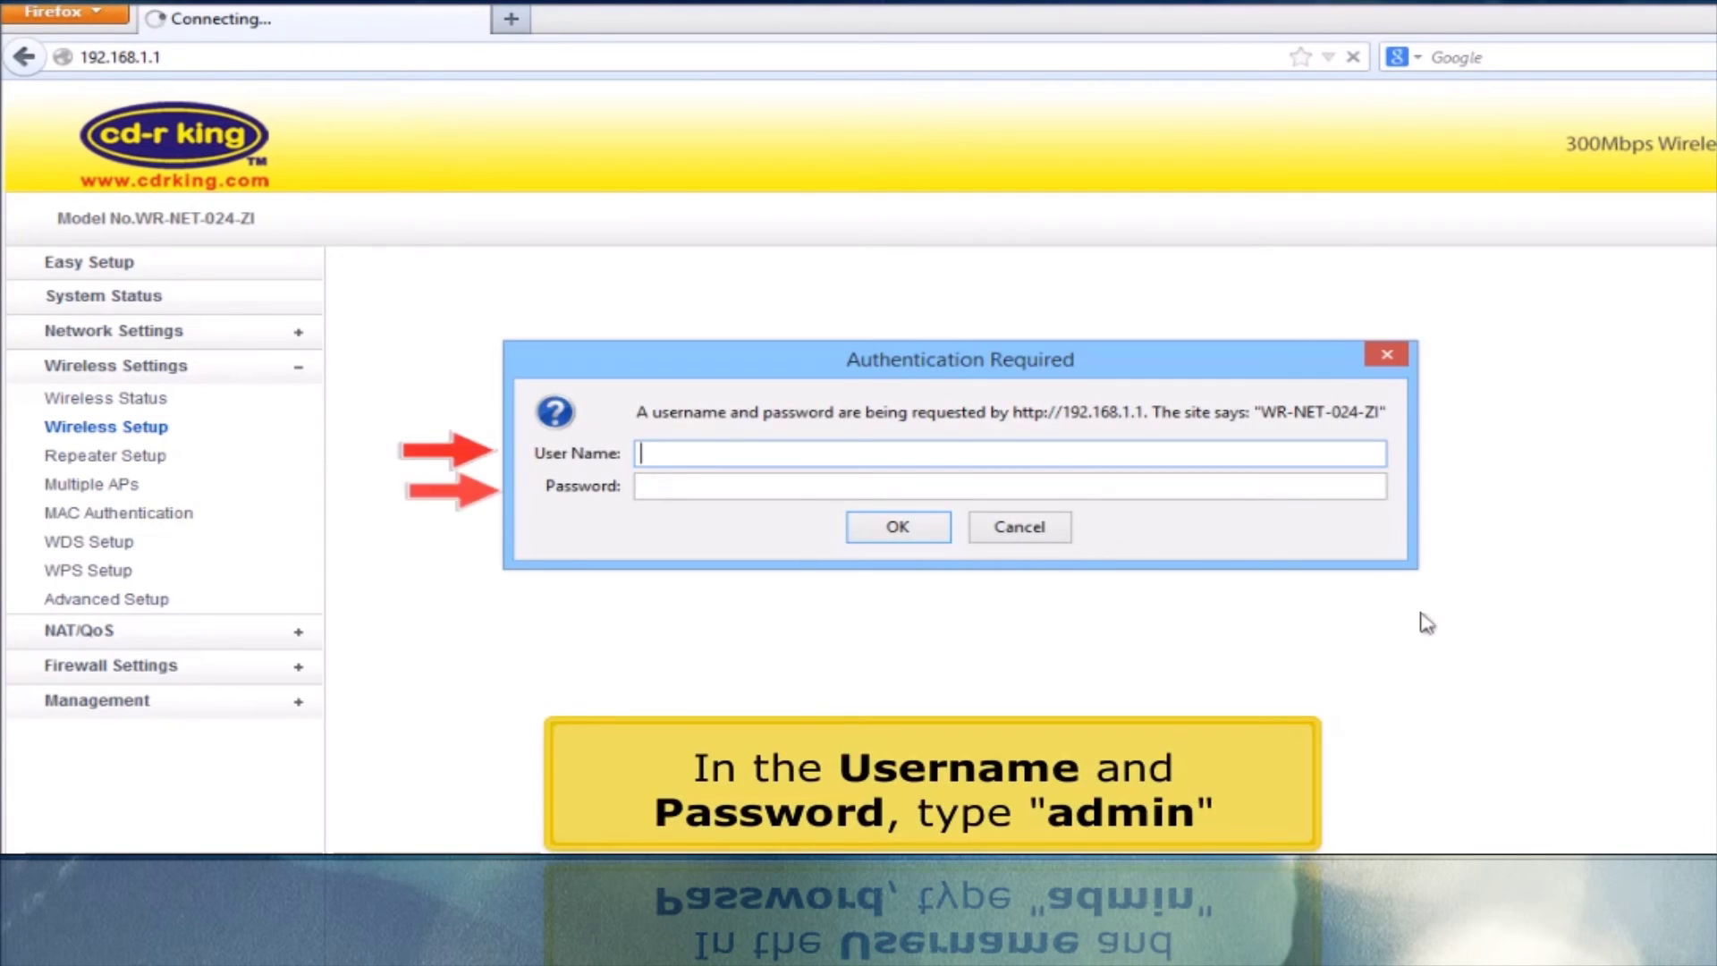
Log in again and check System Status: WAN DHCP(Cable) connected with IP 192.168.10.111.
{"action": "key", "text": "Tab"}
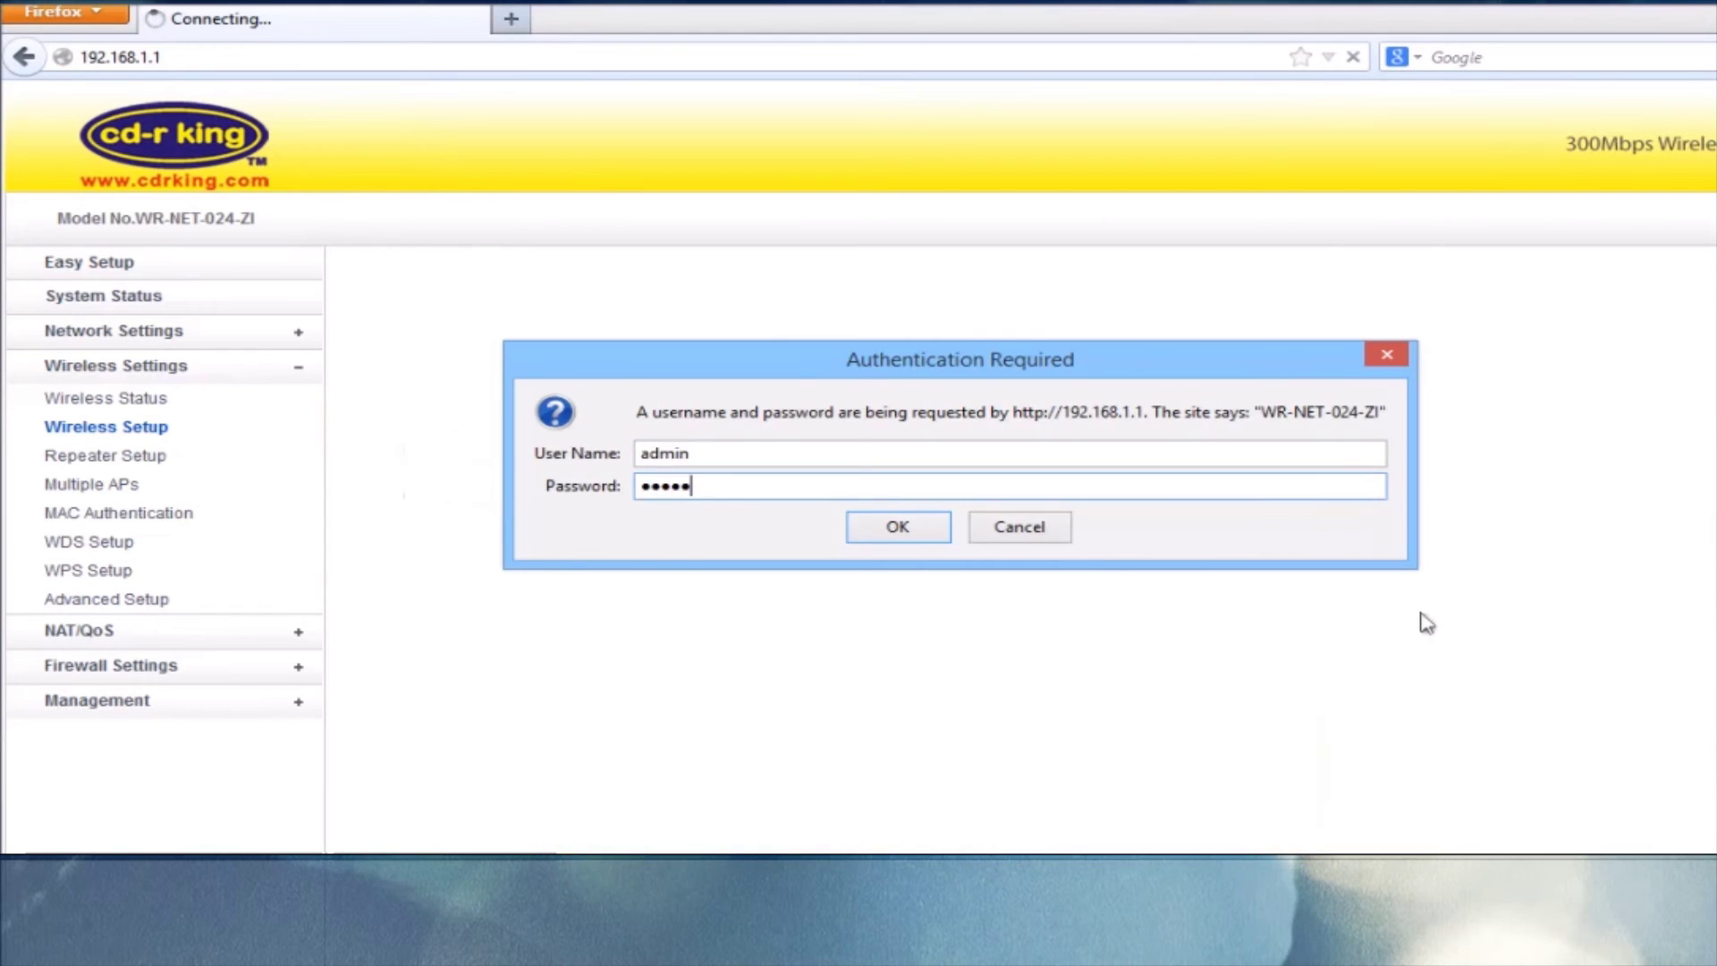
{"action": "key", "text": "Return"}
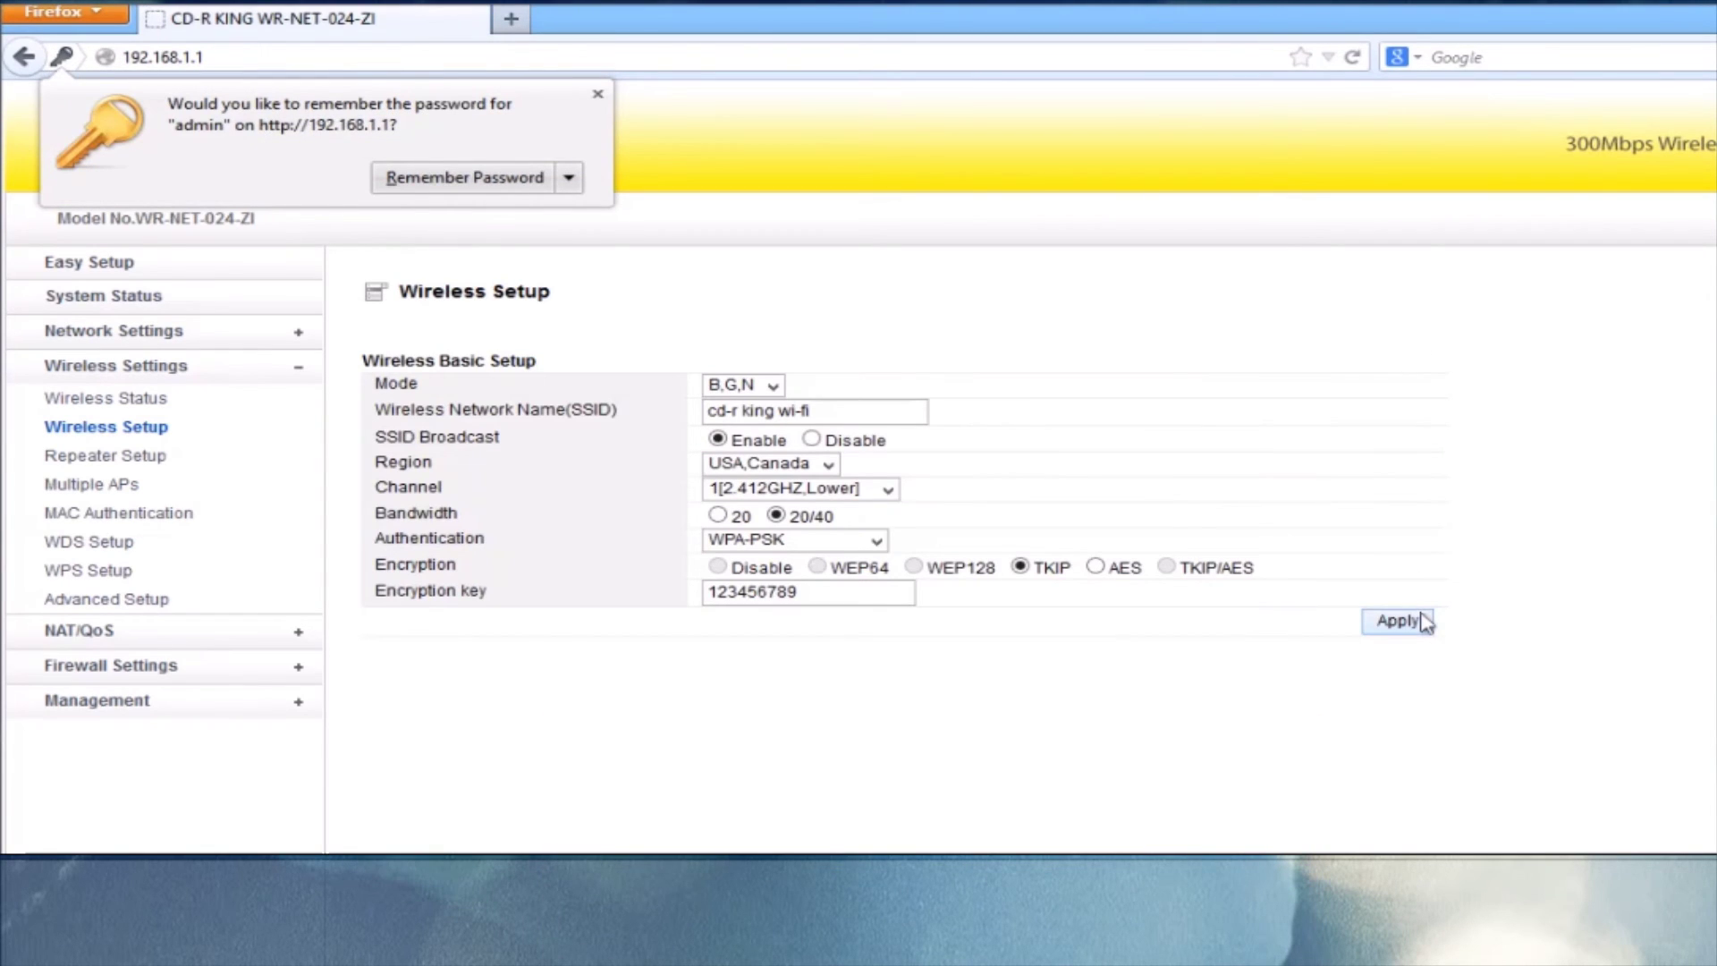
{"action": "left_click", "coordinate": [159, 303]}
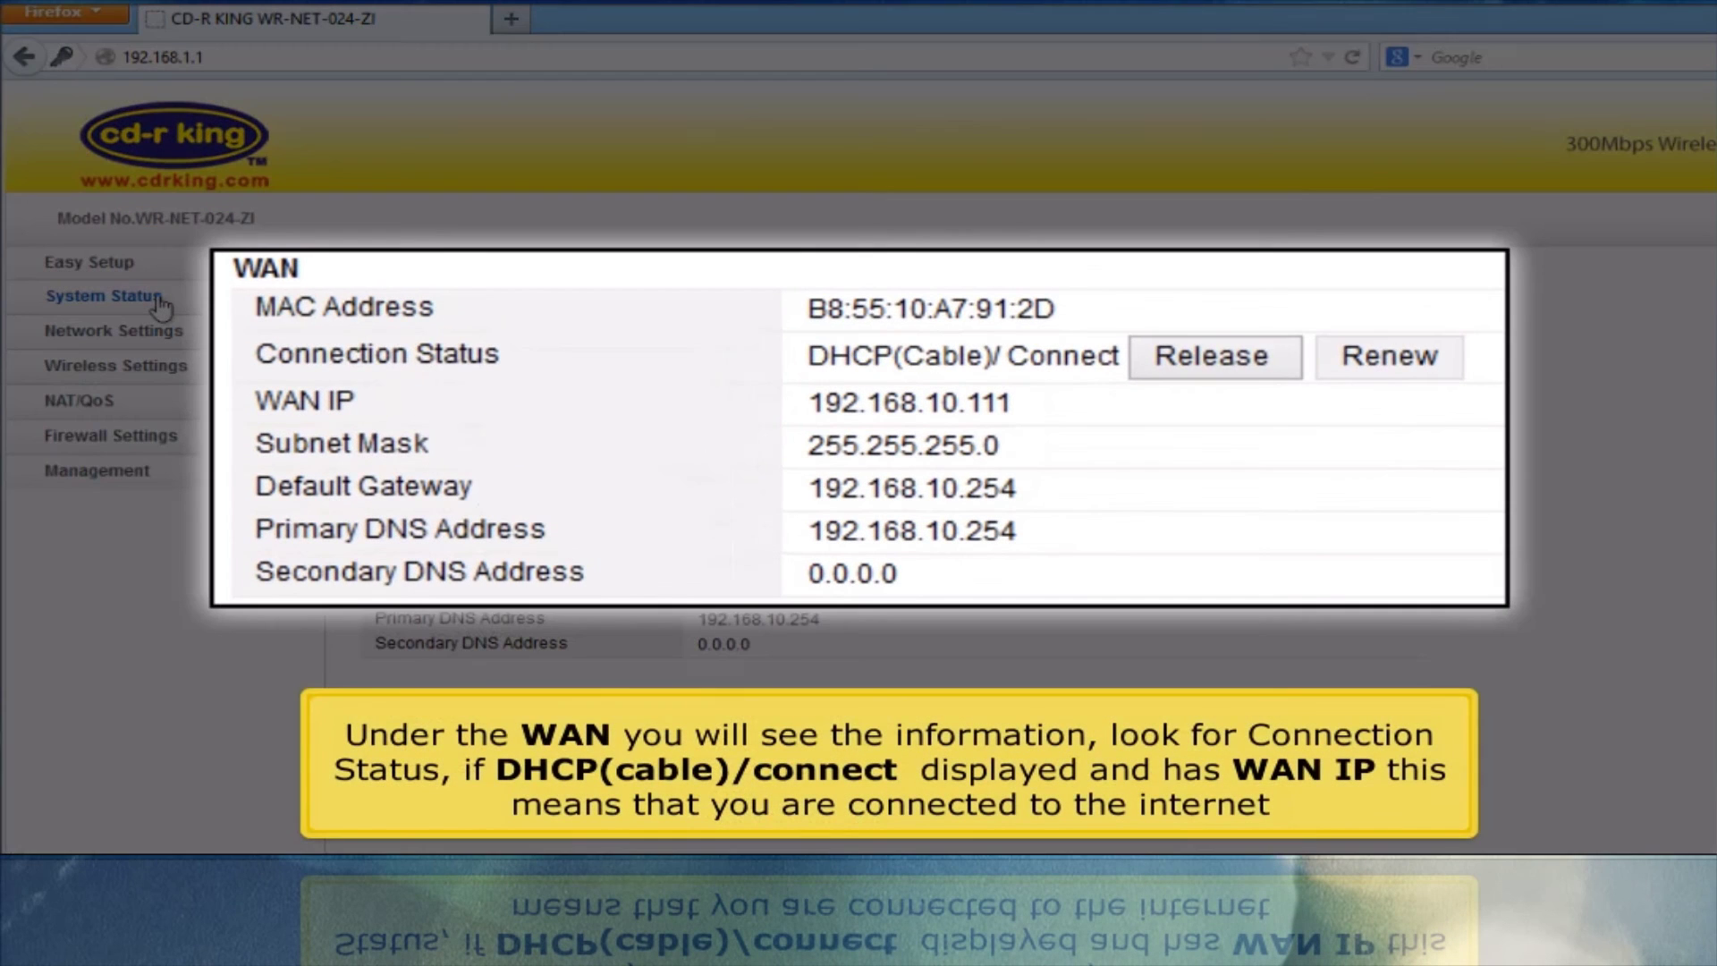